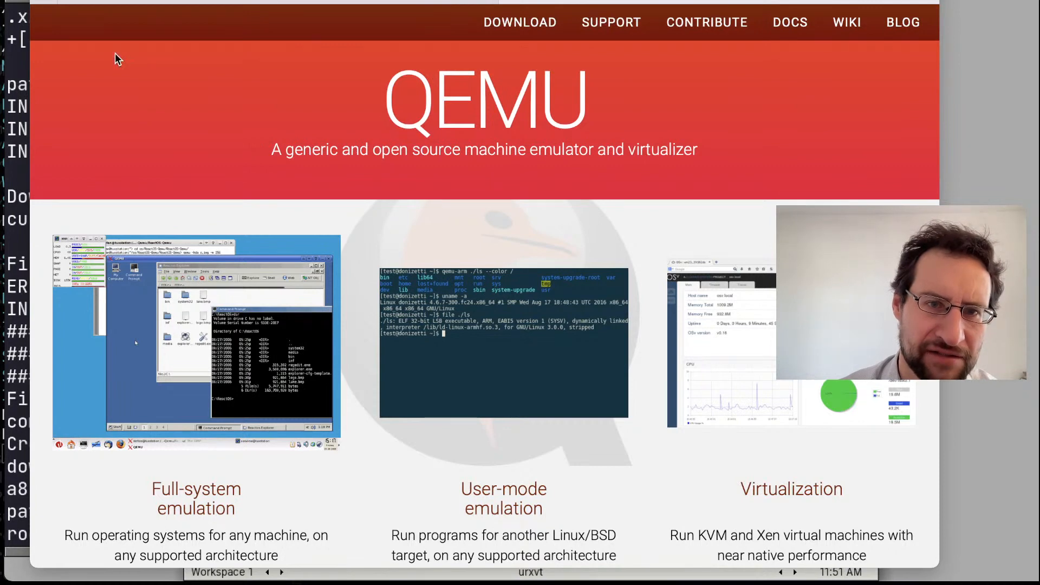
Adjust the changelog page magnification, then bring the urxvt terminal with the qemu-6.2.0 download forward.
{"action": "key", "text": "ctrl+Tab"}
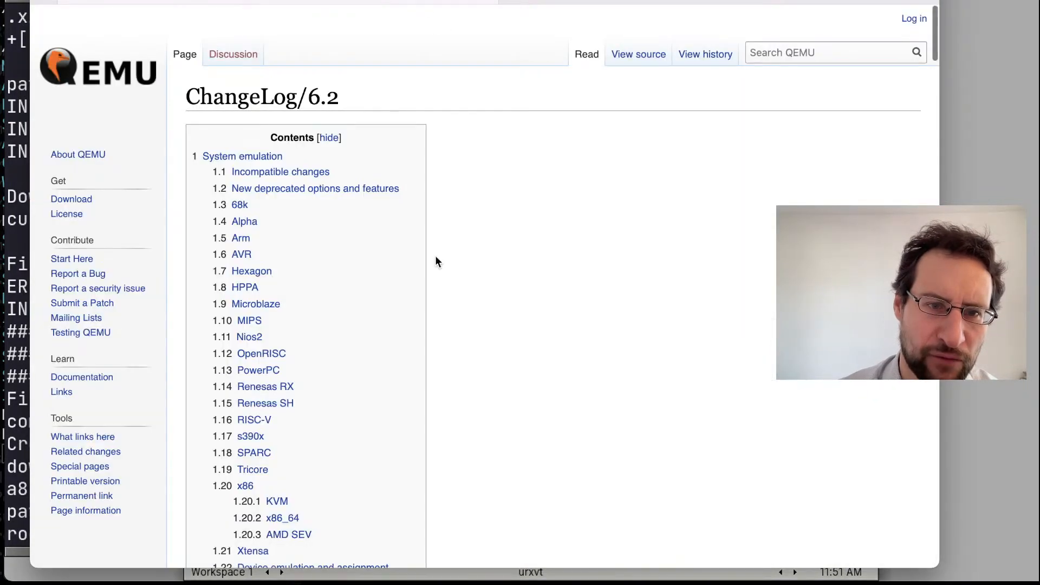
{"action": "scroll", "coordinate": [435, 255], "scroll_direction": "down", "scroll_amount": 3}
{"action": "key", "text": "ctrl+plus"}
{"action": "key", "text": "ctrl+plus"}
{"action": "key", "text": "ctrl+plus"}
{"action": "key", "text": "ctrl+minus"}
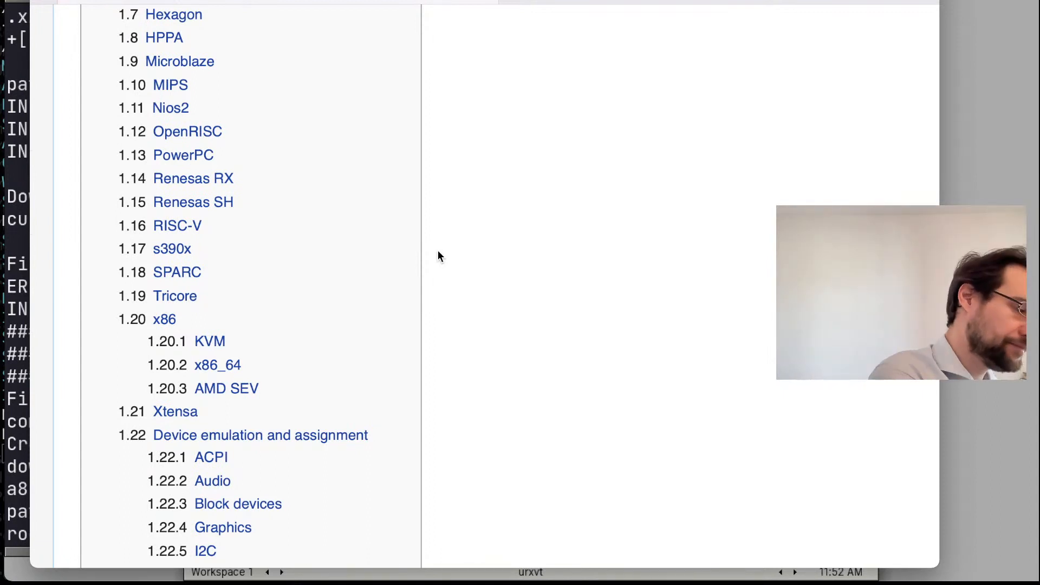
{"action": "left_click", "coordinate": [17, 152]}
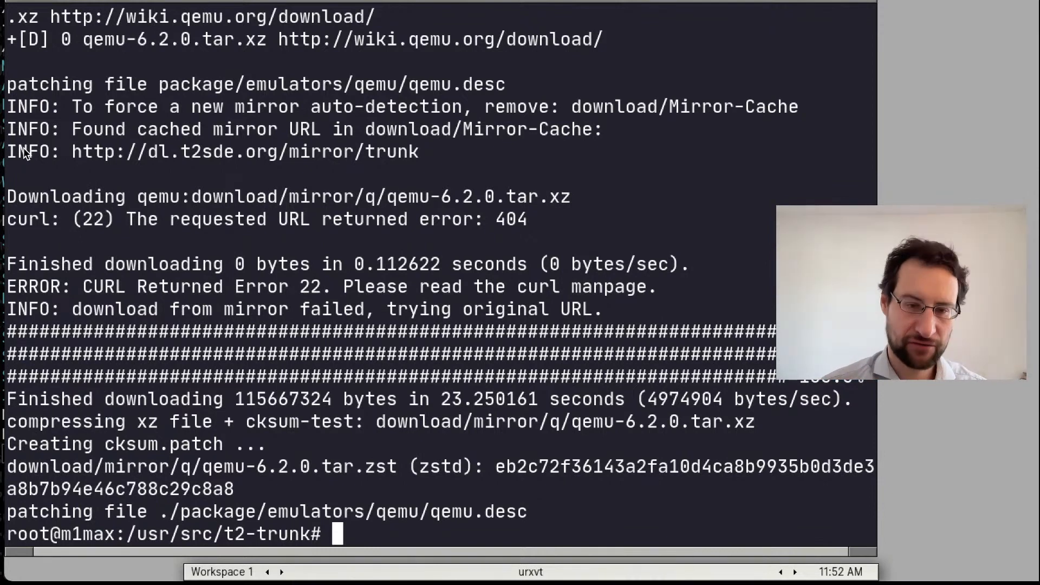
{"action": "type", "text": "./scripts/"}
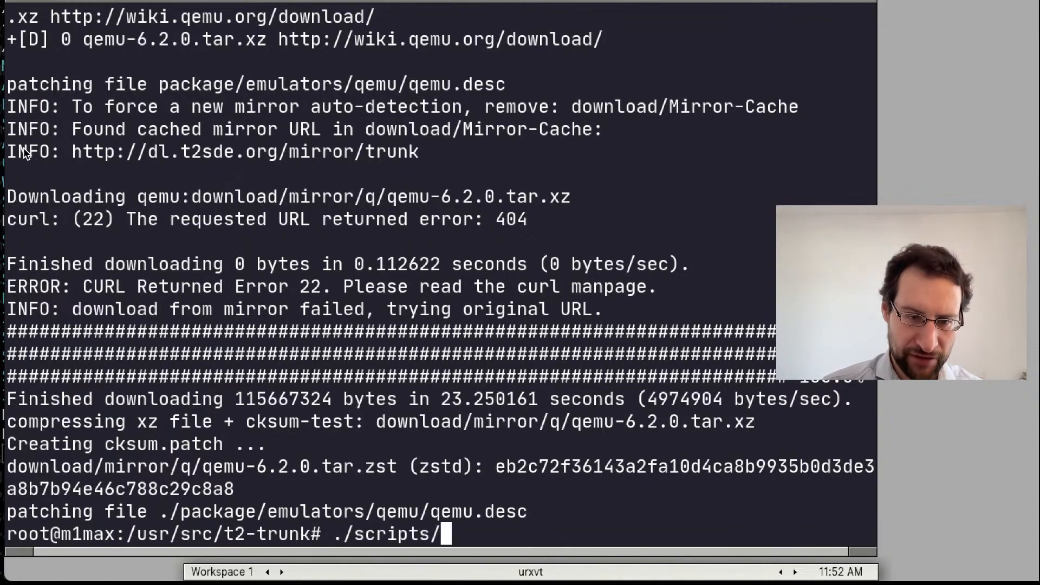
{"action": "type", "text": "Build-Pkg qe"}
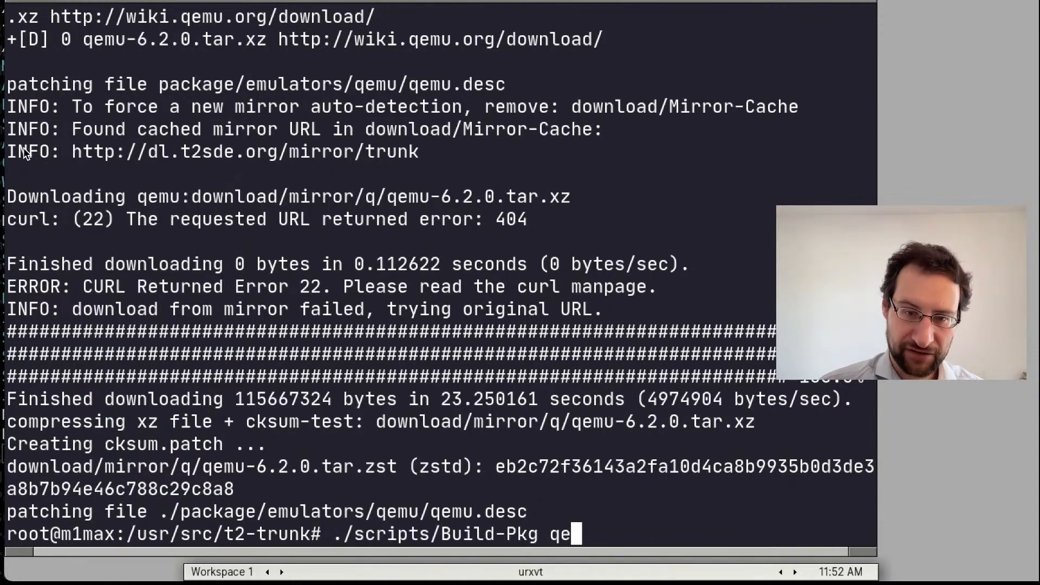
{"action": "type", "text": "mu"}
Run ./scripts/Build-Pkg qemu so the build output starts streaming.
{"action": "key", "text": "Return"}
Bring the ChangeLog/6.2 browser page back in front of the build terminal.
{"action": "key", "text": "alt+Tab"}
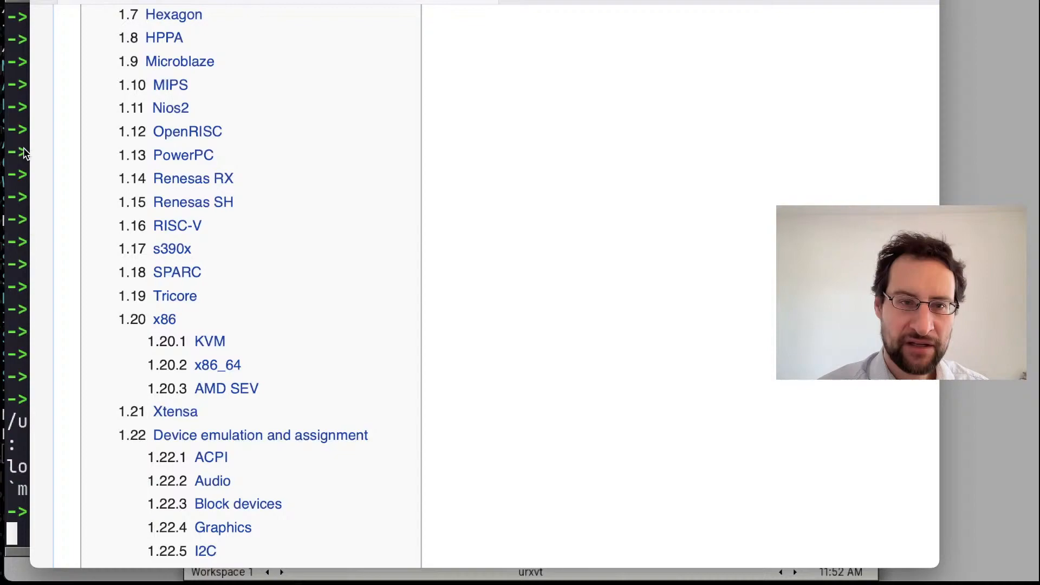
{"action": "scroll", "coordinate": [188, 122], "scroll_direction": "down", "scroll_amount": 3}
{"action": "scroll", "coordinate": [188, 121], "scroll_direction": "down", "scroll_amount": 8}
{"action": "scroll", "coordinate": [188, 122], "scroll_direction": "down", "scroll_amount": 6}
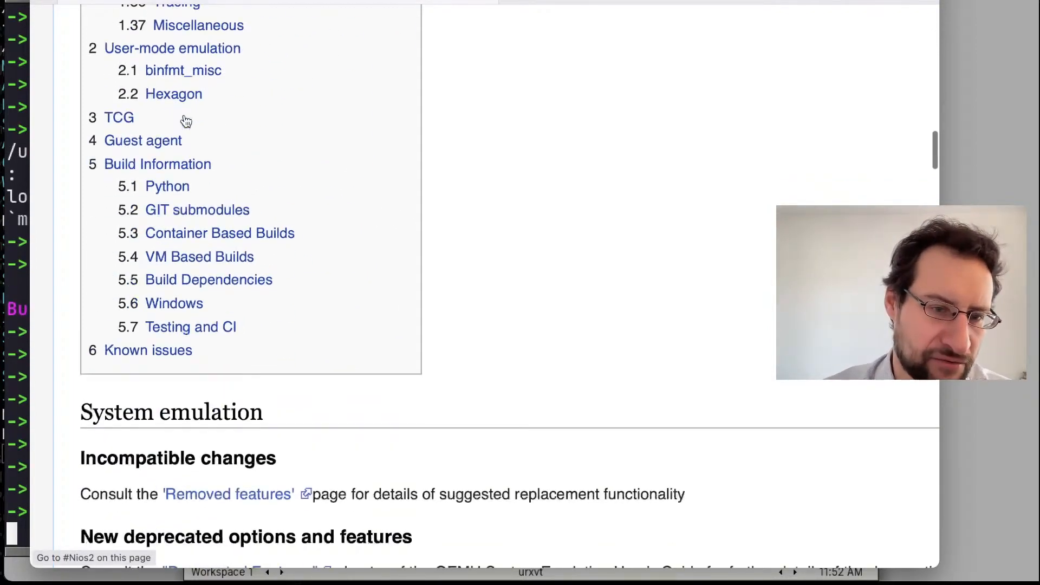
{"action": "scroll", "coordinate": [184, 115], "scroll_direction": "down", "scroll_amount": 4}
{"action": "scroll", "coordinate": [326, 309], "scroll_direction": "down", "scroll_amount": 2}
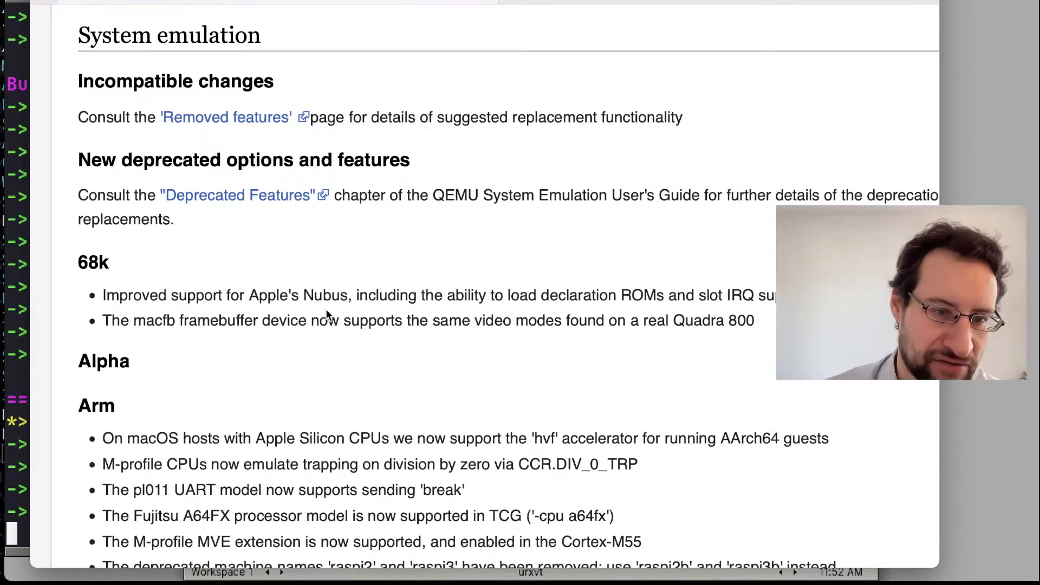
{"action": "scroll", "coordinate": [325, 309], "scroll_direction": "down", "scroll_amount": 2}
{"action": "scroll", "coordinate": [326, 309], "scroll_direction": "down", "scroll_amount": 1}
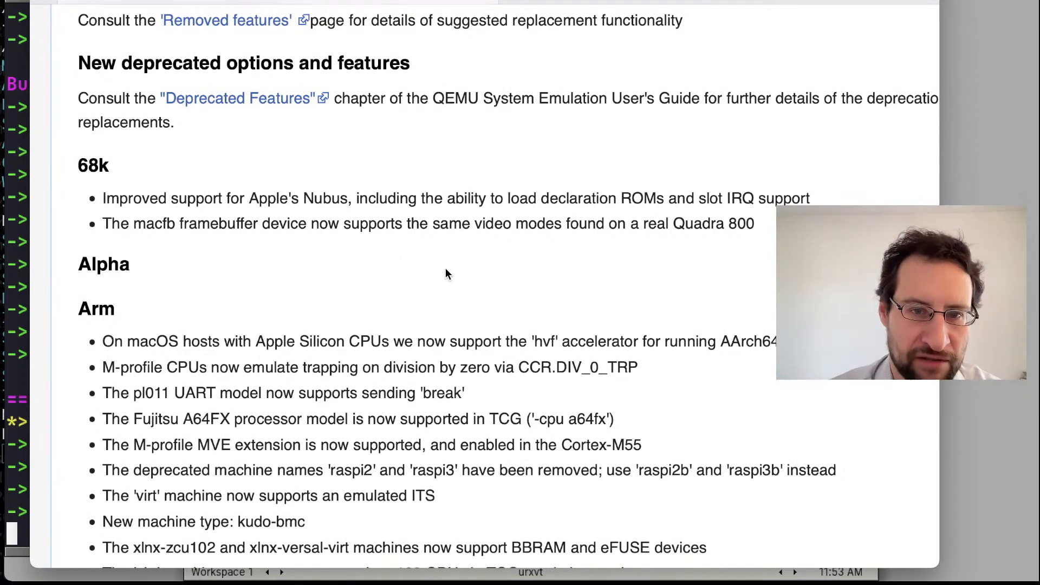
{"action": "scroll", "coordinate": [446, 267], "scroll_direction": "down", "scroll_amount": 3}
{"action": "scroll", "coordinate": [446, 268], "scroll_direction": "down", "scroll_amount": 2}
{"action": "scroll", "coordinate": [445, 267], "scroll_direction": "down", "scroll_amount": 1}
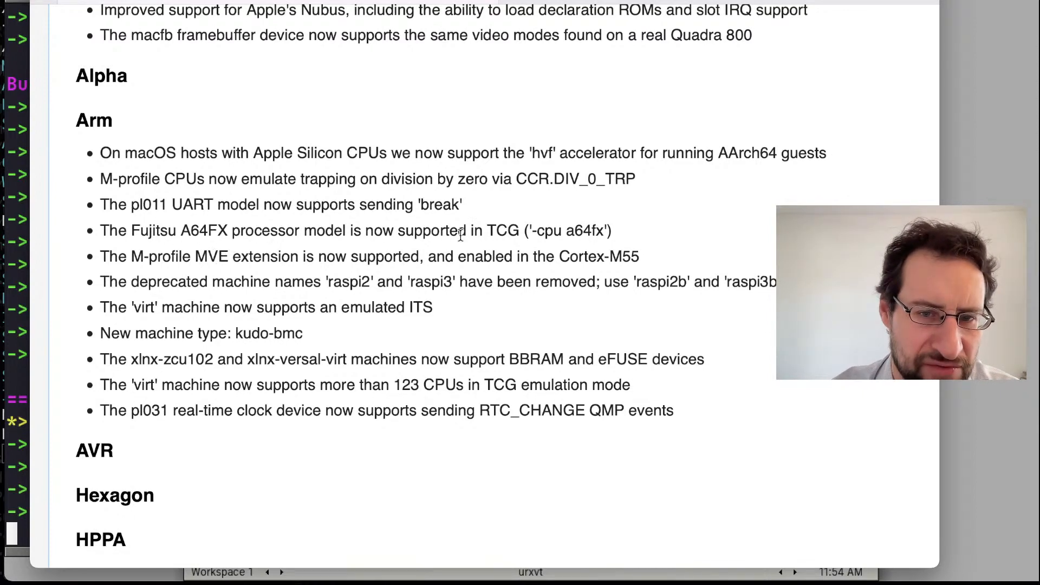
{"action": "scroll", "coordinate": [461, 236], "scroll_direction": "down", "scroll_amount": 2}
{"action": "scroll", "coordinate": [460, 236], "scroll_direction": "down", "scroll_amount": 2}
{"action": "scroll", "coordinate": [460, 235], "scroll_direction": "down", "scroll_amount": 2}
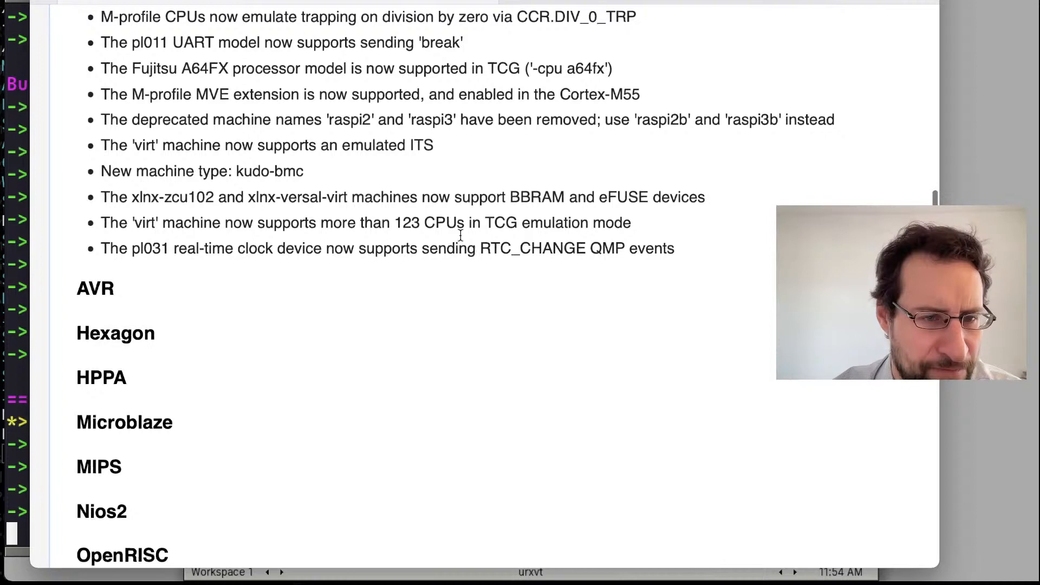
{"action": "scroll", "coordinate": [461, 235], "scroll_direction": "down", "scroll_amount": 2}
{"action": "scroll", "coordinate": [460, 236], "scroll_direction": "down", "scroll_amount": 2}
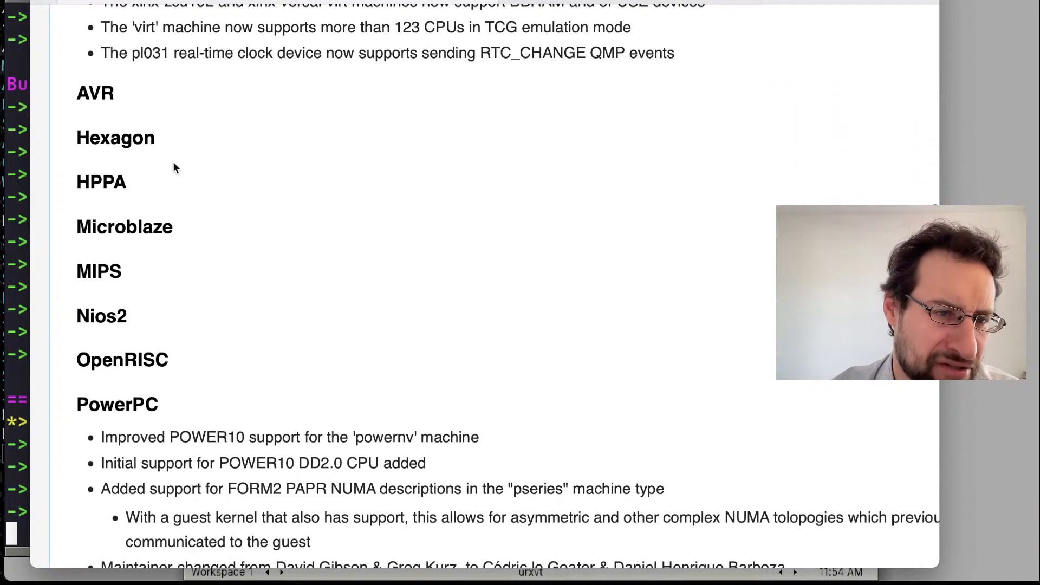
{"action": "scroll", "coordinate": [133, 276], "scroll_direction": "down", "scroll_amount": 3}
{"action": "scroll", "coordinate": [134, 275], "scroll_direction": "down", "scroll_amount": 2}
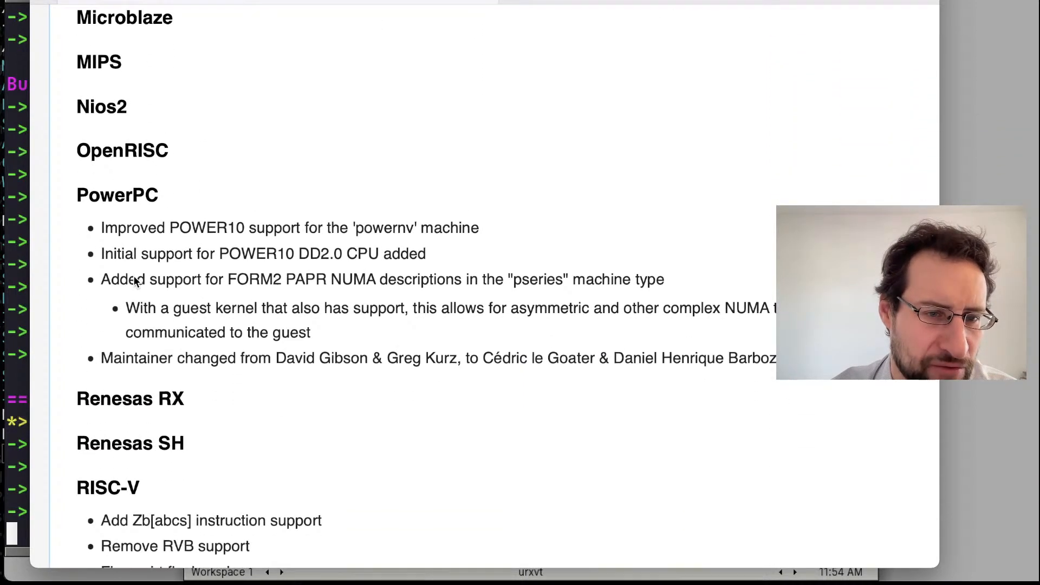
{"action": "scroll", "coordinate": [133, 275], "scroll_direction": "up", "scroll_amount": 3}
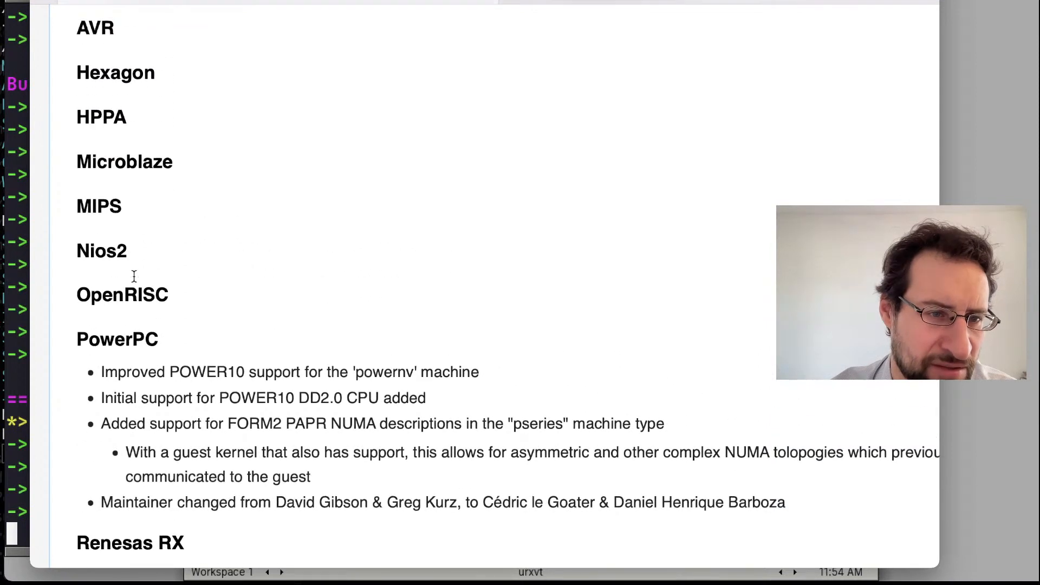
{"action": "scroll", "coordinate": [133, 276], "scroll_direction": "up", "scroll_amount": 1}
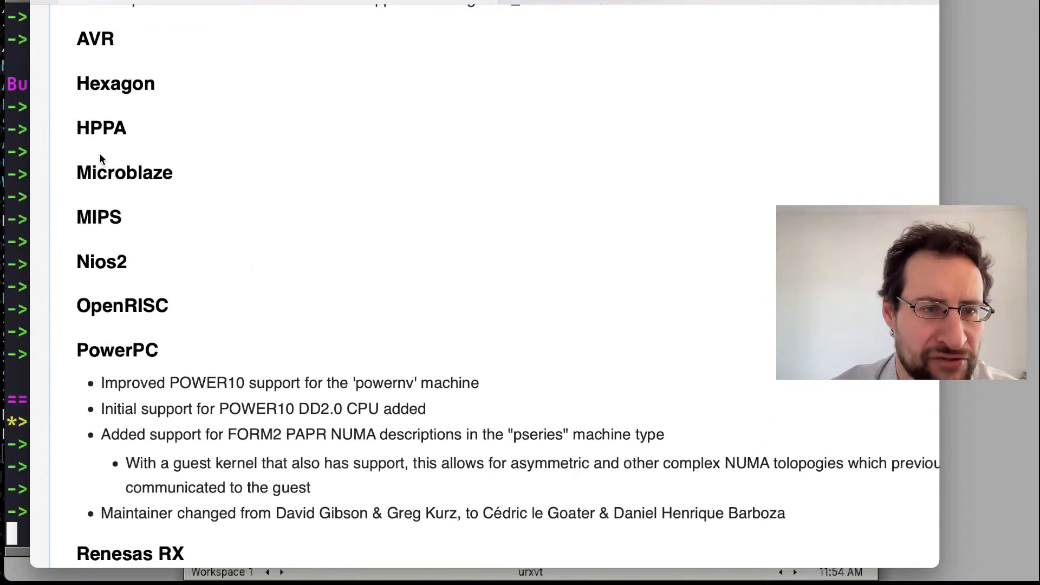
{"action": "scroll", "coordinate": [185, 278], "scroll_direction": "down", "scroll_amount": 3}
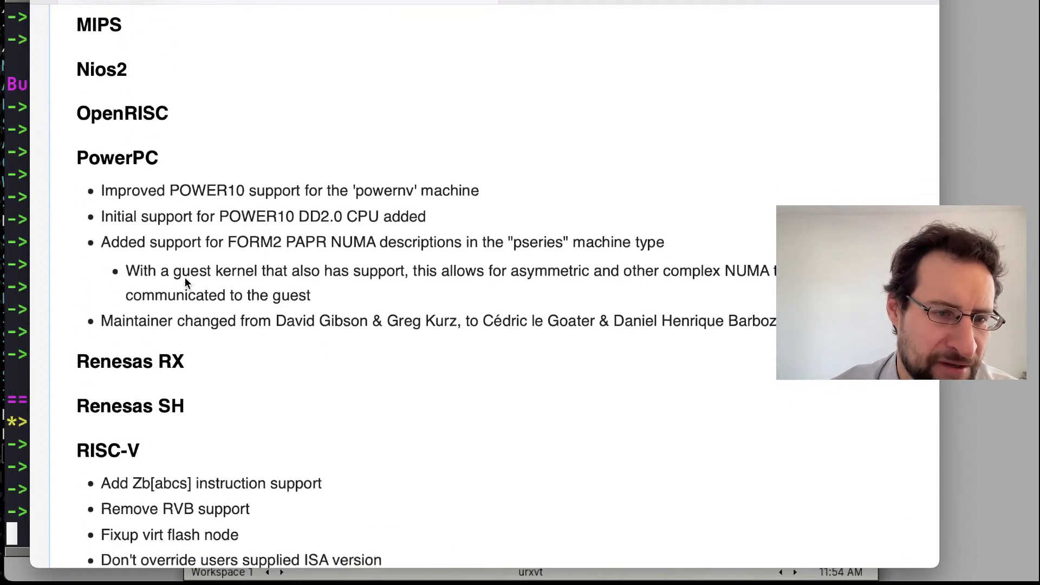
{"action": "scroll", "coordinate": [185, 278], "scroll_direction": "down", "scroll_amount": 2}
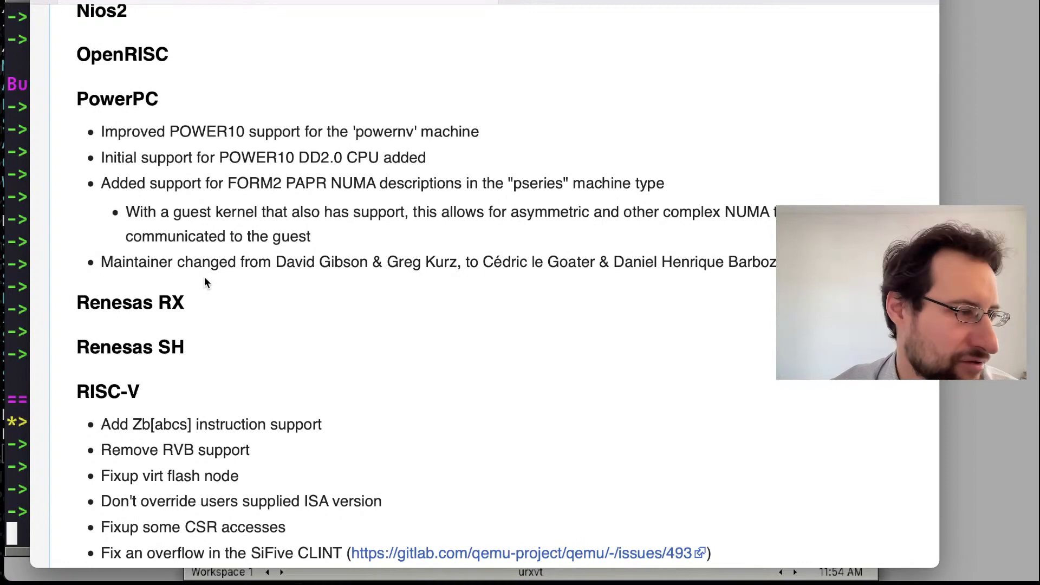
{"action": "scroll", "coordinate": [204, 280], "scroll_direction": "down", "scroll_amount": 2}
{"action": "scroll", "coordinate": [204, 280], "scroll_direction": "down", "scroll_amount": 2}
{"action": "scroll", "coordinate": [204, 279], "scroll_direction": "down", "scroll_amount": 1}
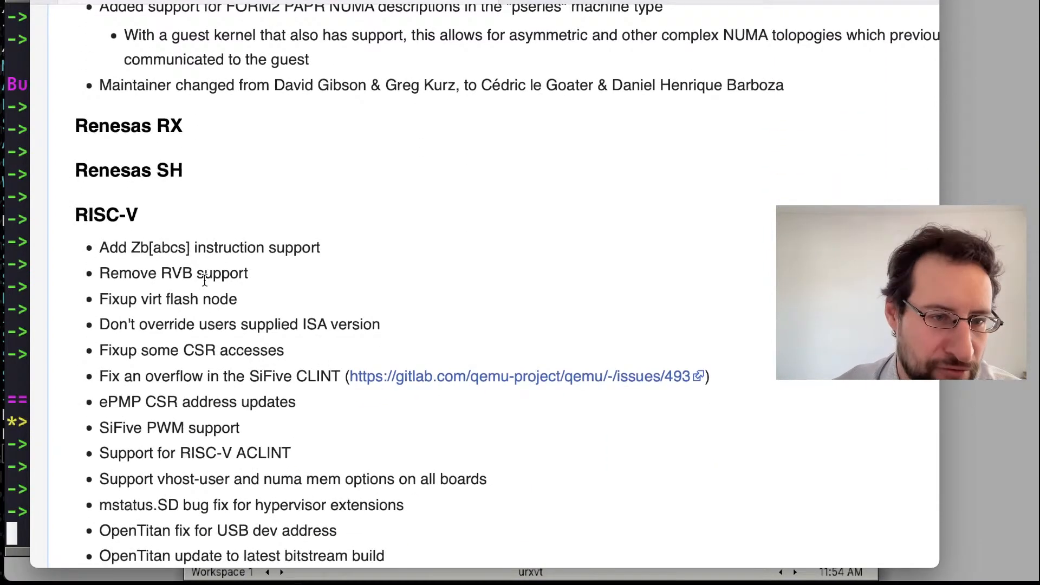
{"action": "scroll", "coordinate": [205, 280], "scroll_direction": "down", "scroll_amount": 1}
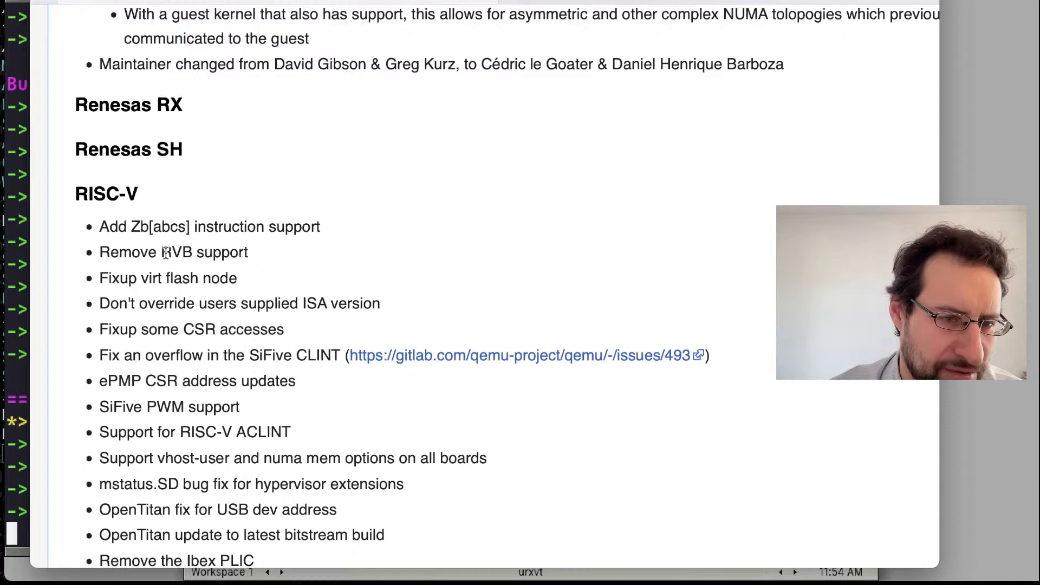
{"action": "scroll", "coordinate": [174, 299], "scroll_direction": "down", "scroll_amount": 2}
{"action": "scroll", "coordinate": [174, 299], "scroll_direction": "down", "scroll_amount": 2}
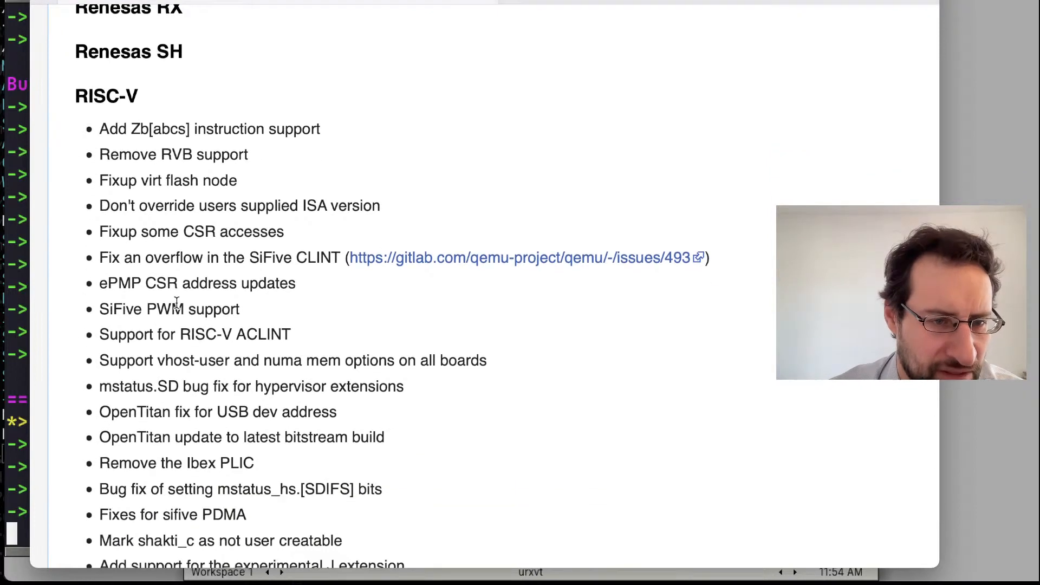
{"action": "scroll", "coordinate": [174, 299], "scroll_direction": "down", "scroll_amount": 1}
{"action": "scroll", "coordinate": [174, 299], "scroll_direction": "down", "scroll_amount": 1}
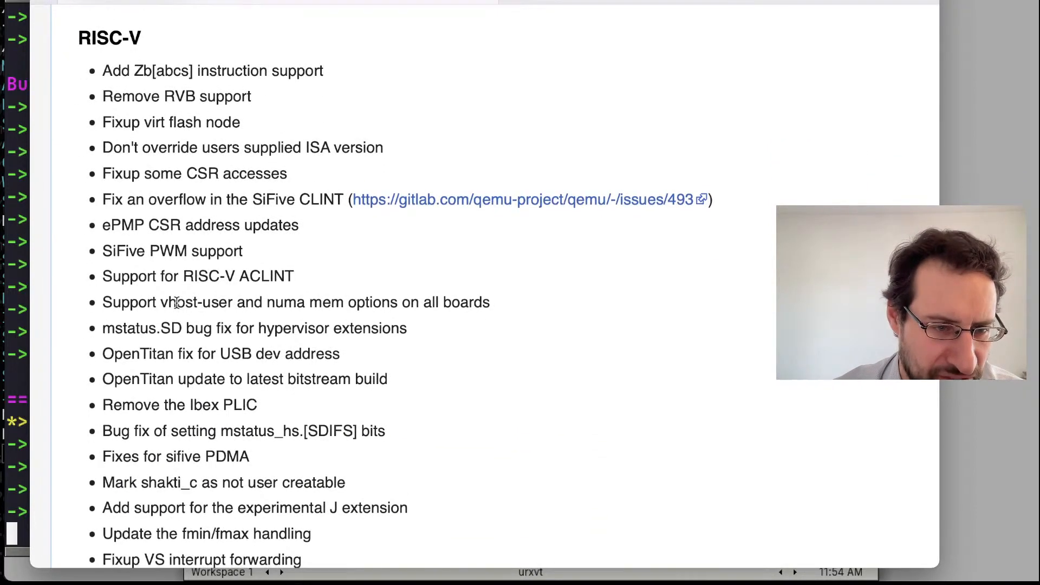
{"action": "scroll", "coordinate": [176, 301], "scroll_direction": "down", "scroll_amount": 1}
{"action": "scroll", "coordinate": [177, 302], "scroll_direction": "down", "scroll_amount": 1}
{"action": "scroll", "coordinate": [176, 302], "scroll_direction": "up", "scroll_amount": 1}
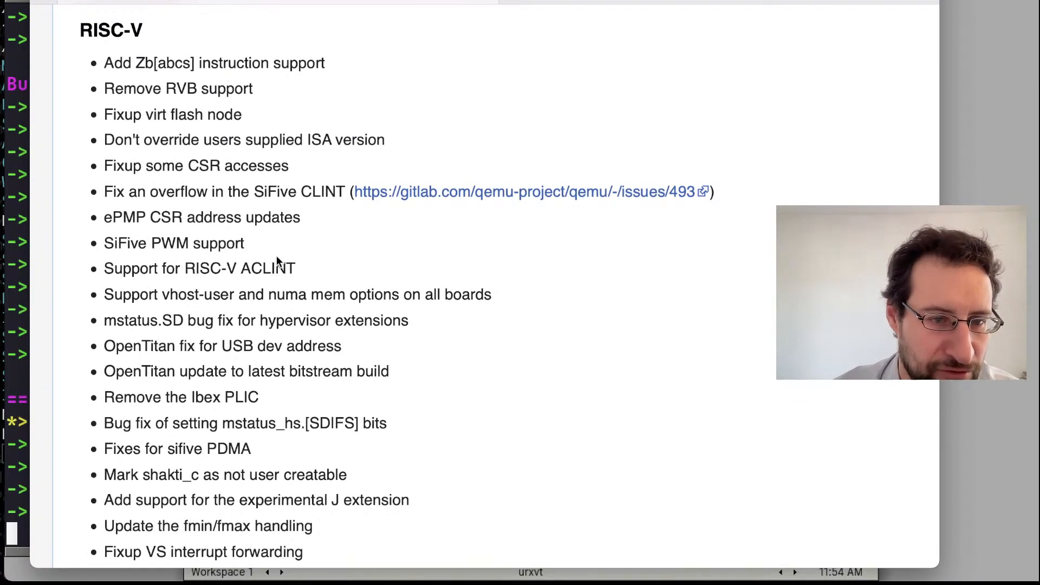
{"action": "scroll", "coordinate": [290, 332], "scroll_direction": "down", "scroll_amount": 2}
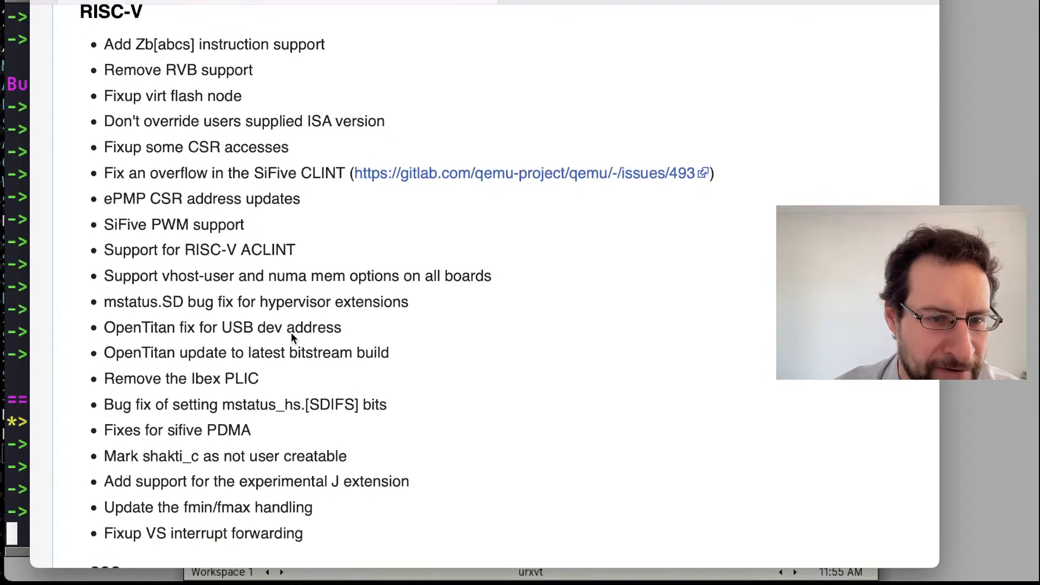
{"action": "scroll", "coordinate": [291, 332], "scroll_direction": "down", "scroll_amount": 2}
{"action": "scroll", "coordinate": [291, 333], "scroll_direction": "down", "scroll_amount": 2}
{"action": "scroll", "coordinate": [290, 332], "scroll_direction": "down", "scroll_amount": 2}
{"action": "scroll", "coordinate": [291, 332], "scroll_direction": "down", "scroll_amount": 2}
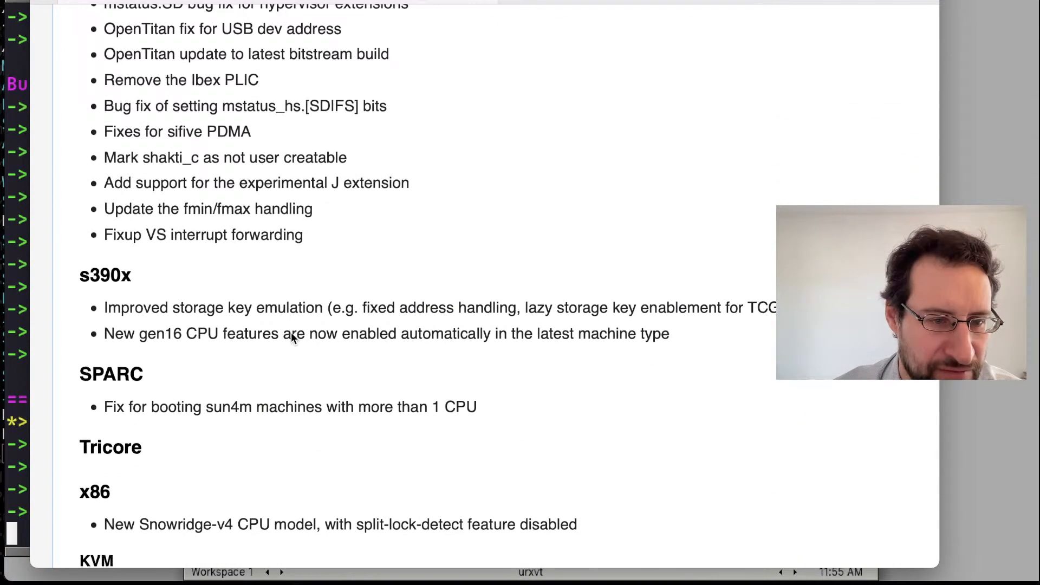
{"action": "scroll", "coordinate": [292, 332], "scroll_direction": "down", "scroll_amount": 1}
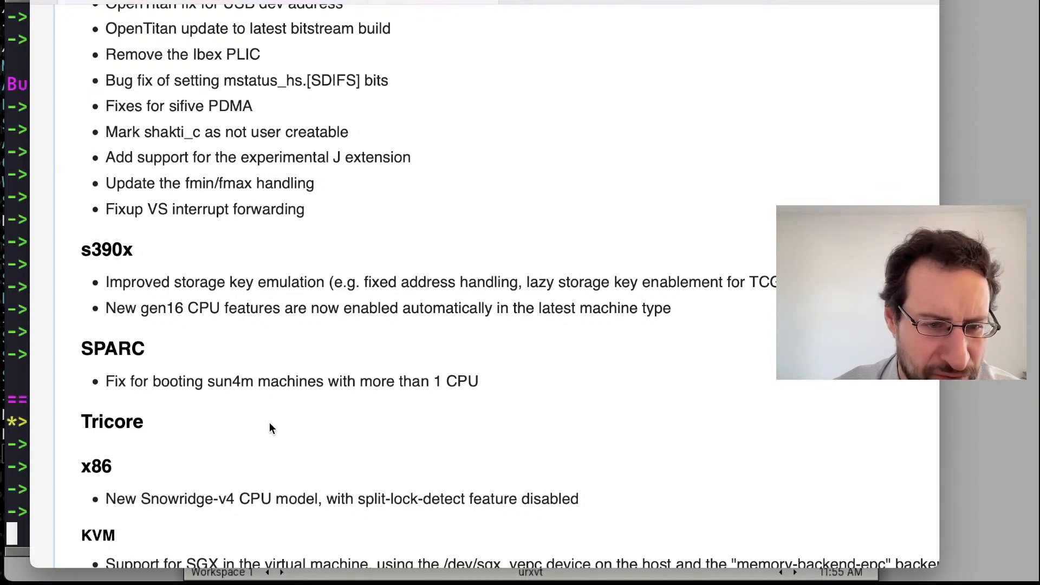
{"action": "scroll", "coordinate": [269, 422], "scroll_direction": "down", "scroll_amount": 2}
{"action": "scroll", "coordinate": [269, 421], "scroll_direction": "down", "scroll_amount": 1}
{"action": "scroll", "coordinate": [269, 421], "scroll_direction": "down", "scroll_amount": 1}
{"action": "scroll", "coordinate": [270, 422], "scroll_direction": "down", "scroll_amount": 1}
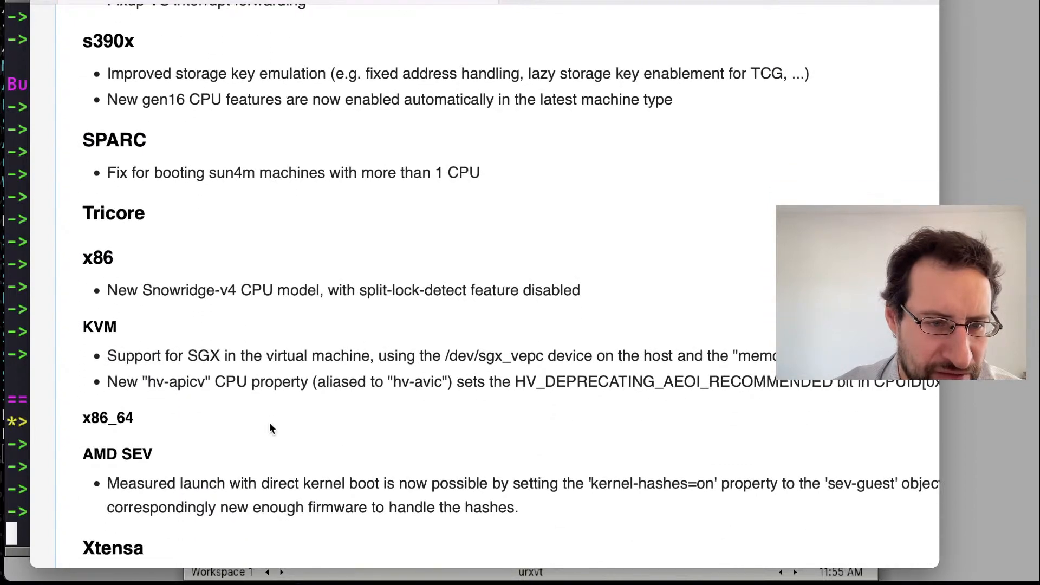
{"action": "scroll", "coordinate": [268, 421], "scroll_direction": "down", "scroll_amount": 1}
{"action": "scroll", "coordinate": [269, 422], "scroll_direction": "up", "scroll_amount": 1}
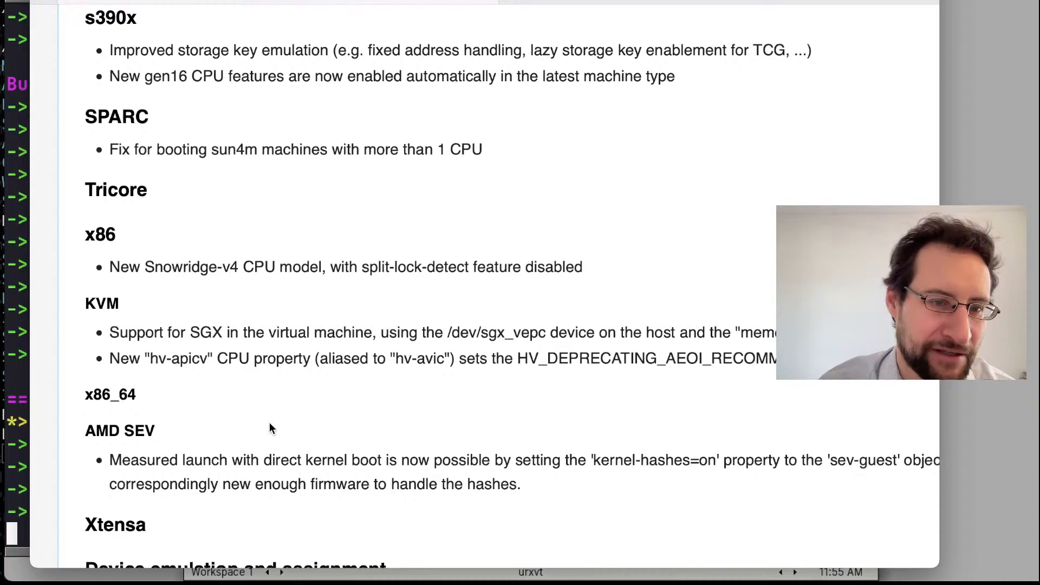
{"action": "scroll", "coordinate": [269, 421], "scroll_direction": "up", "scroll_amount": 10}
{"action": "scroll", "coordinate": [269, 421], "scroll_direction": "up", "scroll_amount": 5}
{"action": "scroll", "coordinate": [269, 422], "scroll_direction": "down", "scroll_amount": 2}
{"action": "scroll", "coordinate": [269, 422], "scroll_direction": "down", "scroll_amount": 10}
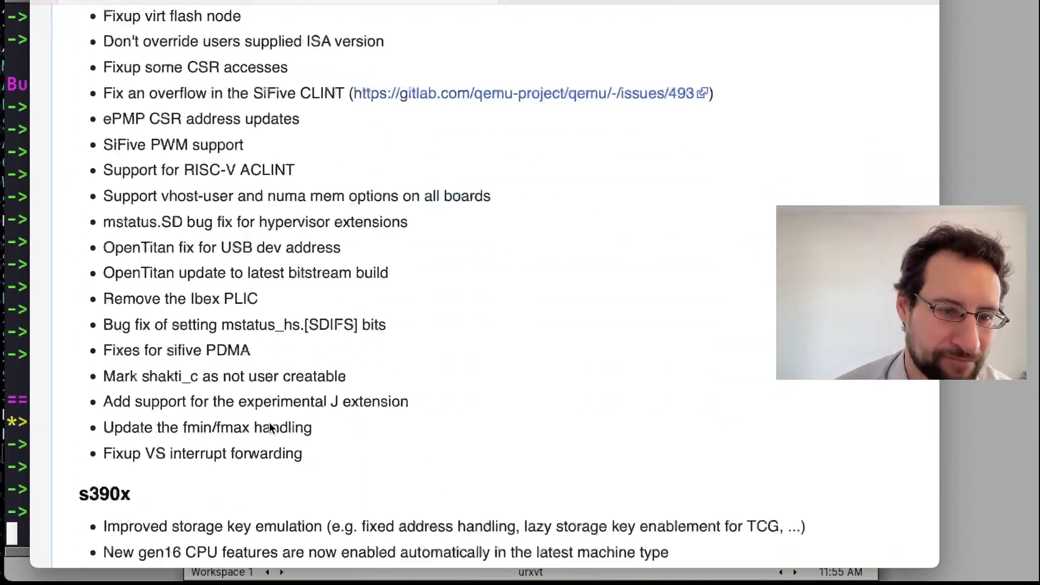
{"action": "scroll", "coordinate": [269, 421], "scroll_direction": "down", "scroll_amount": 5}
{"action": "scroll", "coordinate": [269, 421], "scroll_direction": "down", "scroll_amount": 3}
{"action": "scroll", "coordinate": [269, 422], "scroll_direction": "down", "scroll_amount": 2}
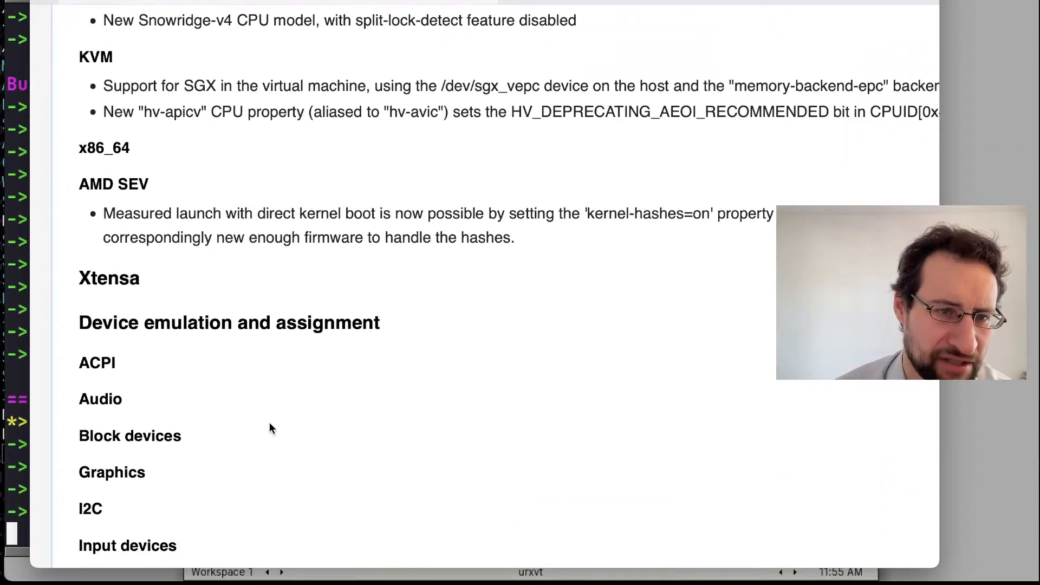
{"action": "scroll", "coordinate": [269, 421], "scroll_direction": "up", "scroll_amount": 1}
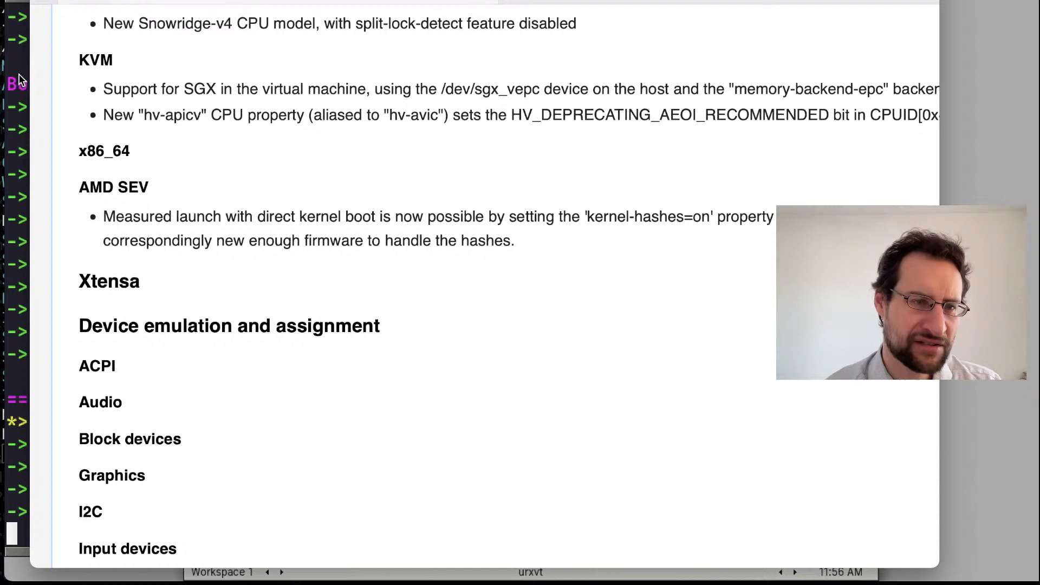
{"action": "key", "text": "alt+Tab"}
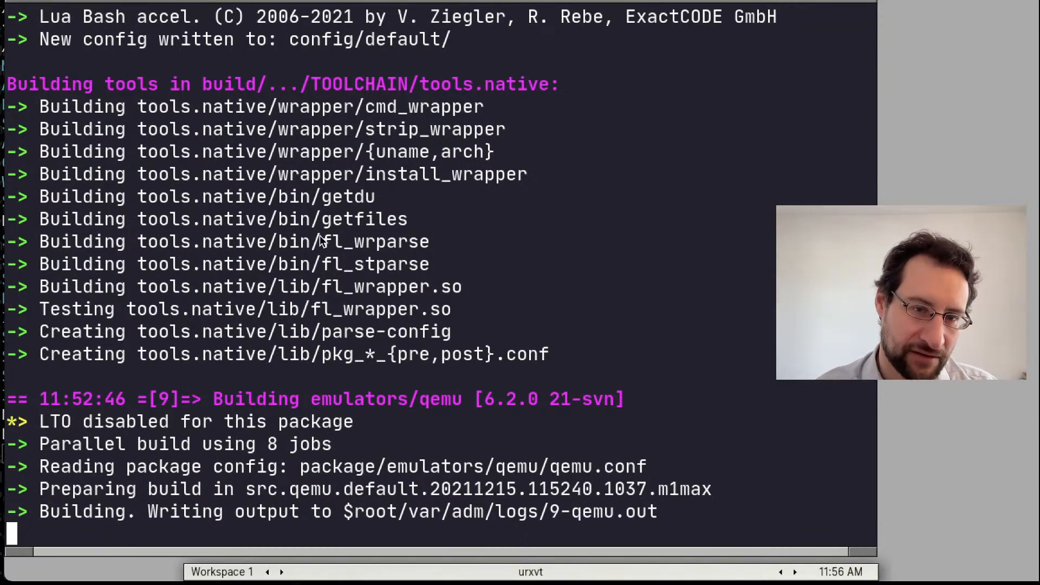
{"action": "type", "text": "hjh"}
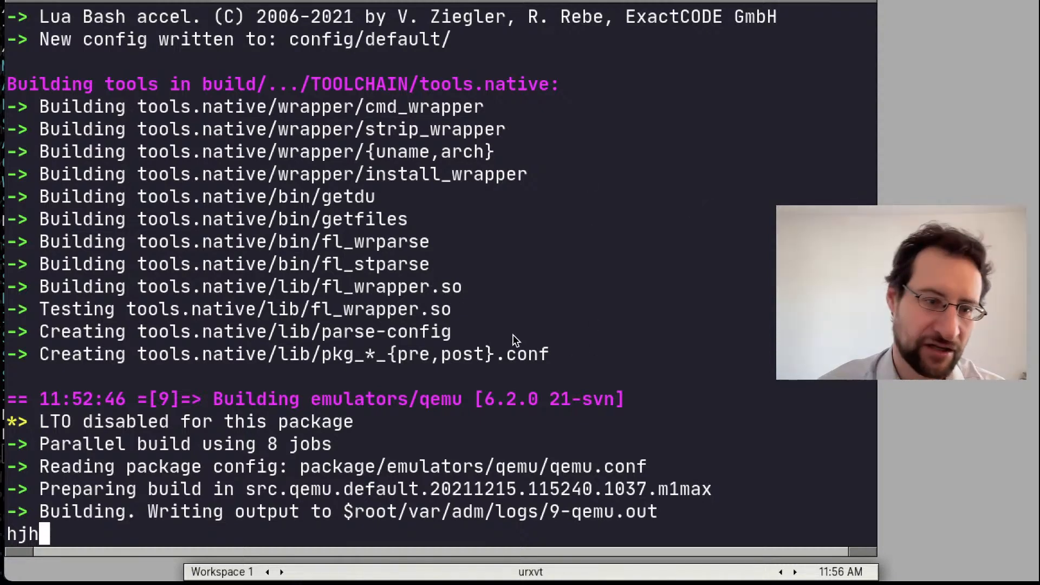
{"action": "key", "text": "BackSpace"}
{"action": "key", "text": "BackSpace"}
{"action": "key", "text": "BackSpace"}
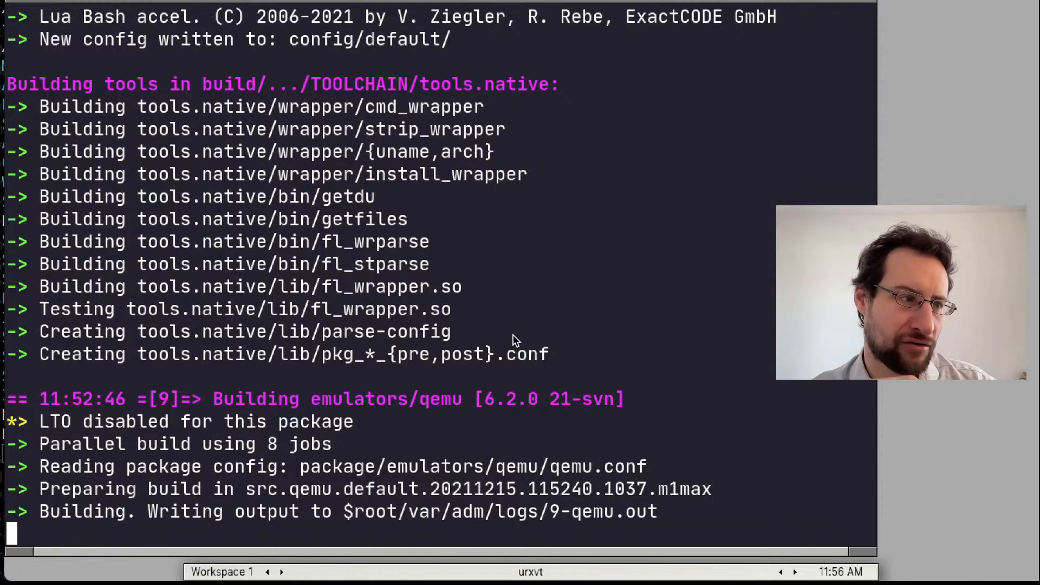
Load the T2 SDE website in a new browser tab, with a brief look at the build terminal.
{"action": "key", "text": "alt+Tab"}
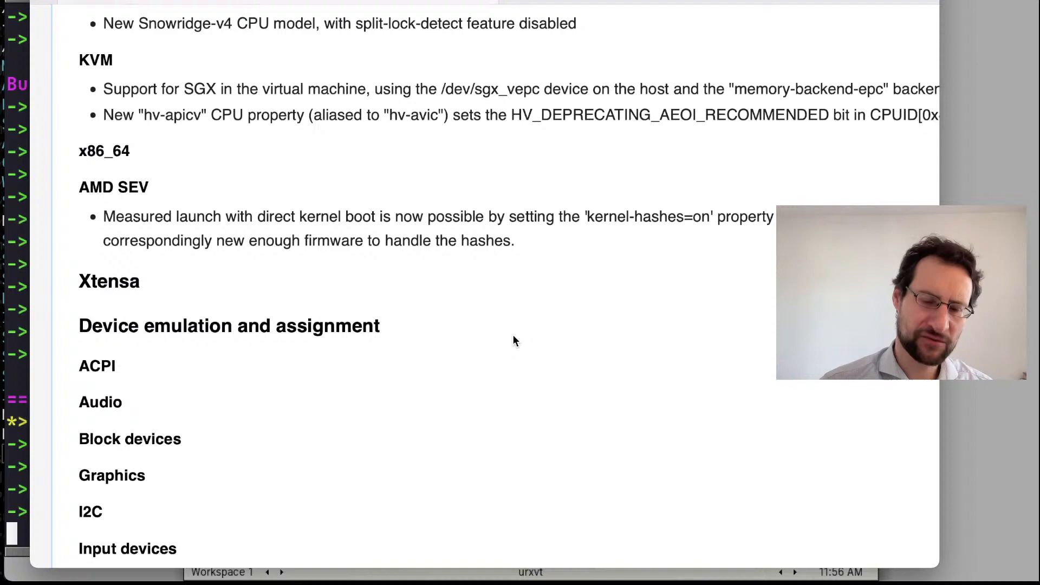
{"action": "key", "text": "ctrl+t"}
{"action": "type", "text": "t2"}
{"action": "key", "text": "Return"}
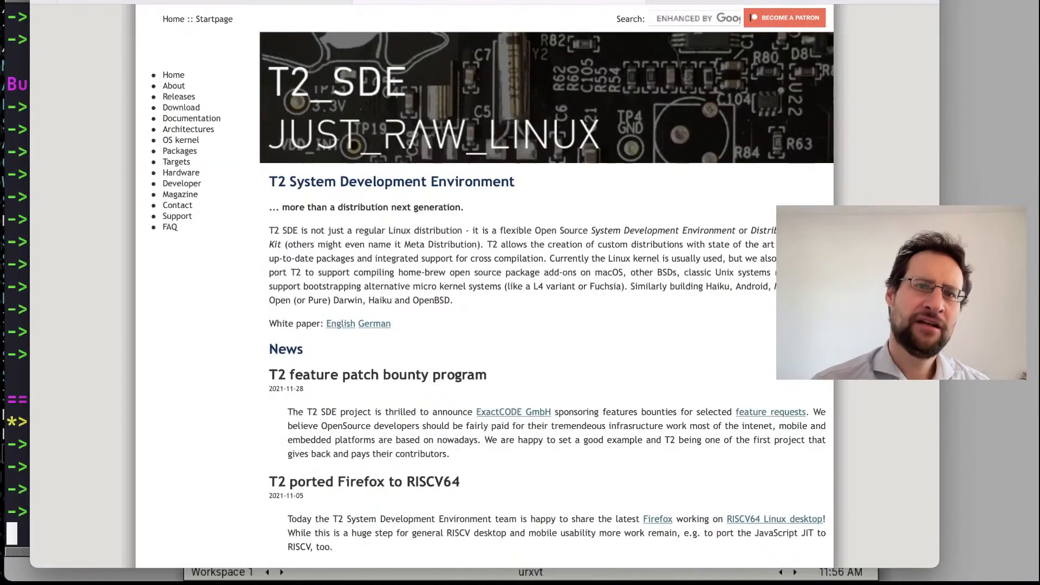
{"action": "key", "text": "alt+Tab"}
{"action": "key", "text": "alt+Tab"}
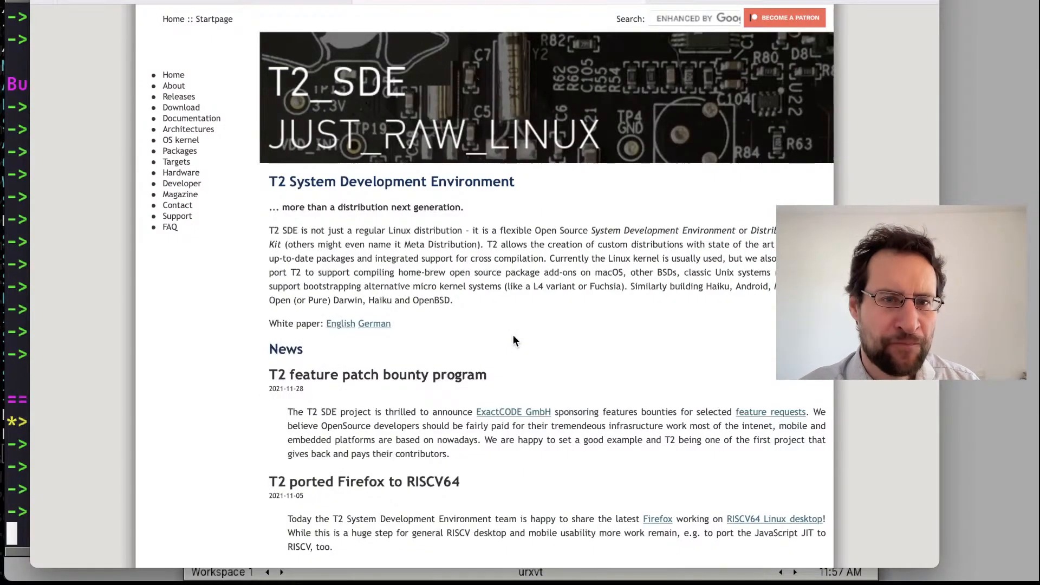
{"action": "key", "text": "alt+Tab"}
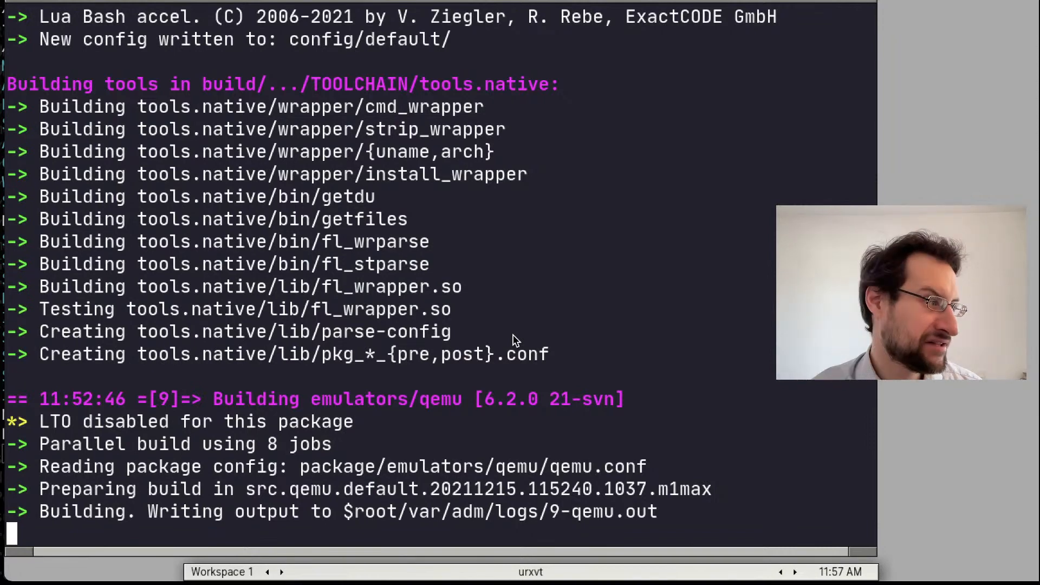
Cycle the running applications and return to the QEMU changelog tab.
{"action": "key", "text": "super+Tab"}
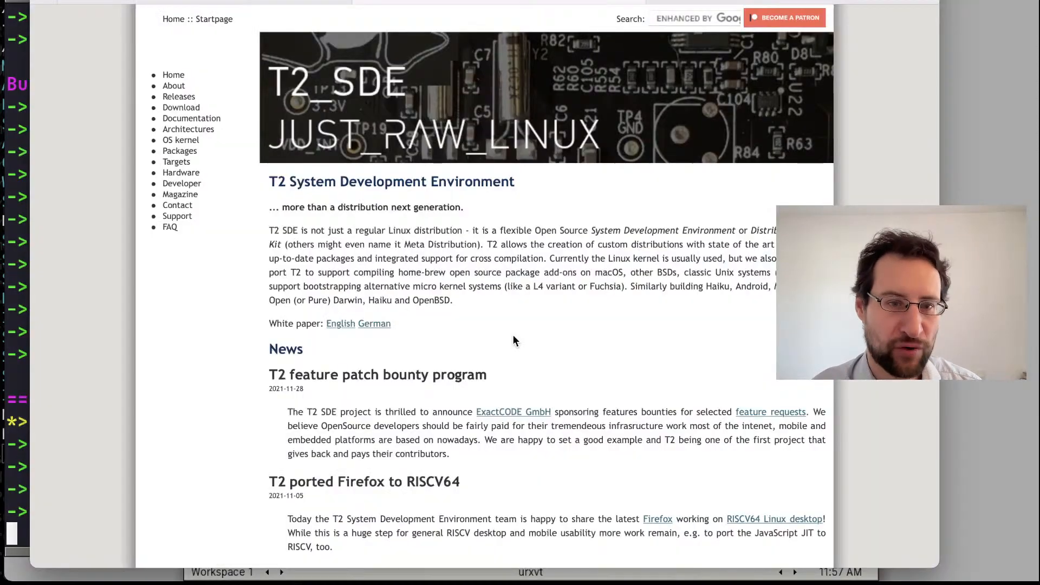
{"action": "key", "text": "super+Tab"}
{"action": "key", "text": "super+Tab"}
{"action": "key", "text": "super+Tab"}
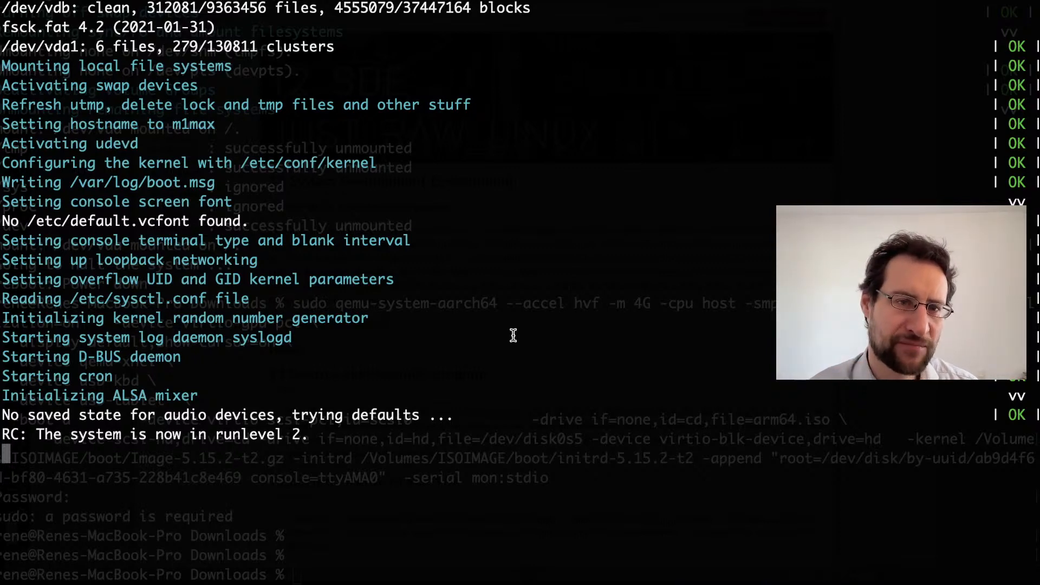
{"action": "key", "text": "super+Tab"}
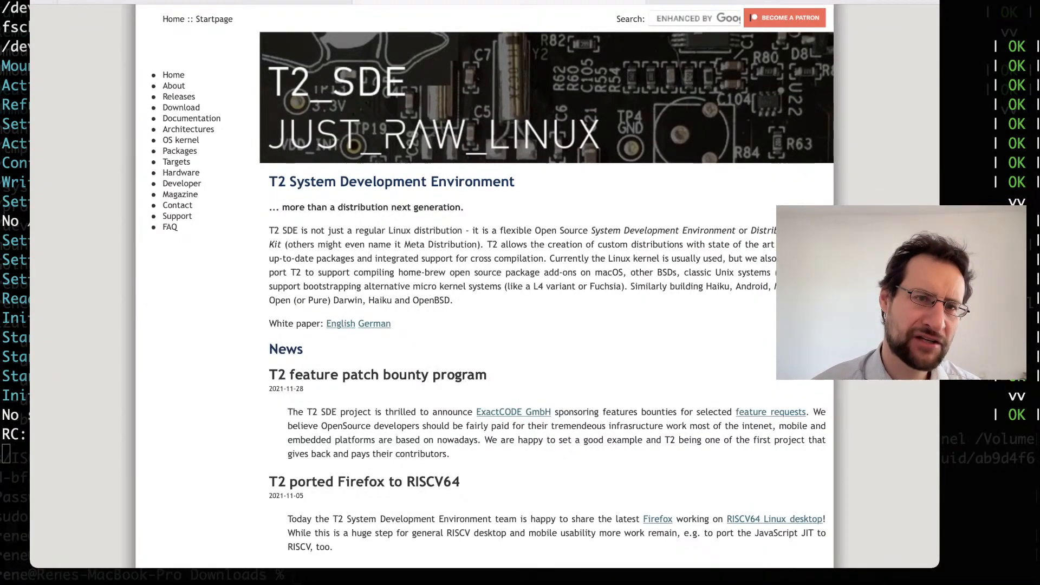
{"action": "key", "text": "ctrl+Tab"}
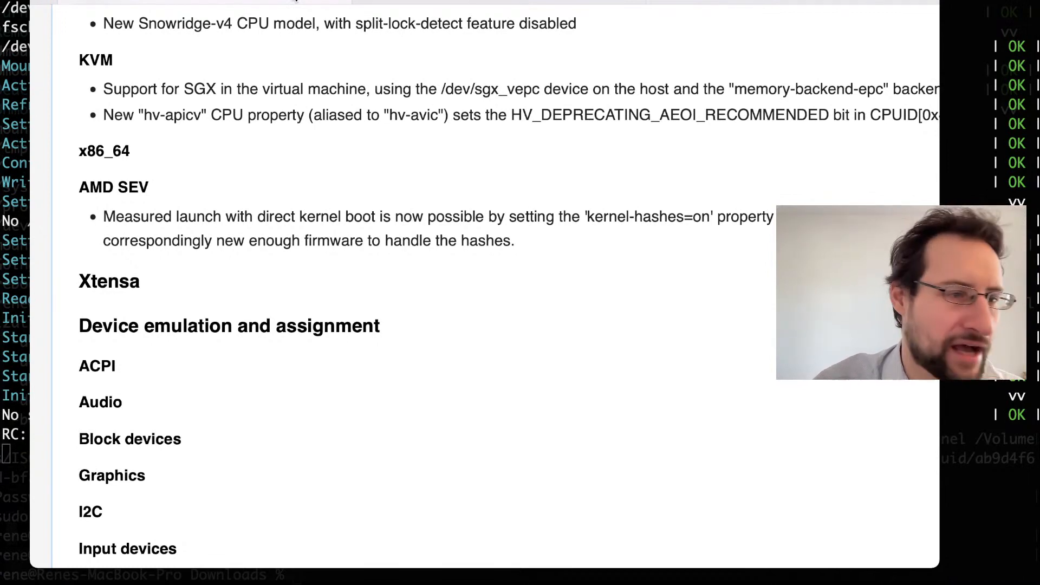
Switch to the qemu-system-aarch64 application so the urxvt build terminal is in front.
{"action": "left_click", "coordinate": [21, 66]}
{"action": "key", "text": "super+Tab"}
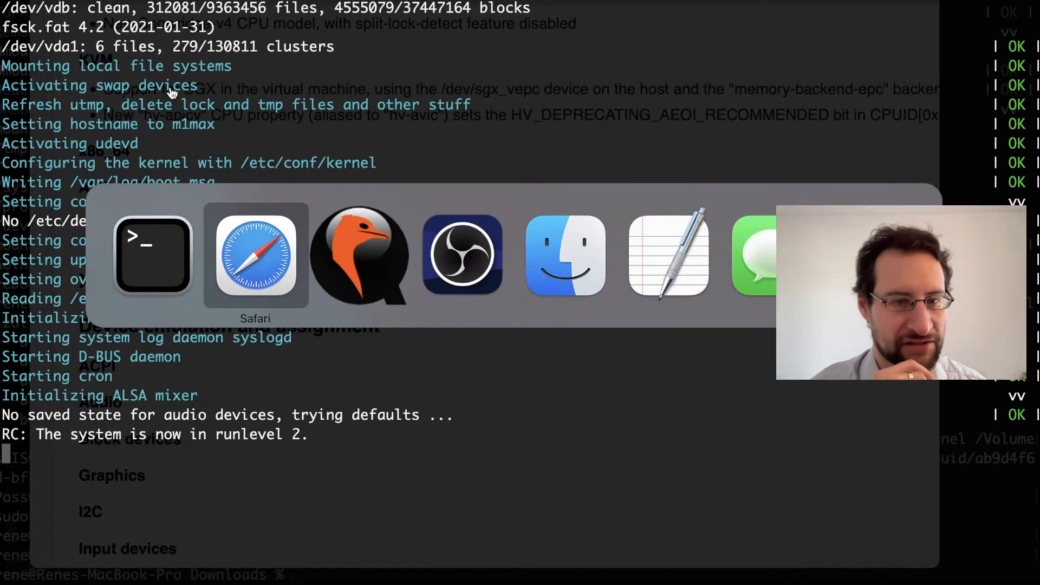
{"action": "key", "text": "Tab"}
{"action": "key", "text": "super"}
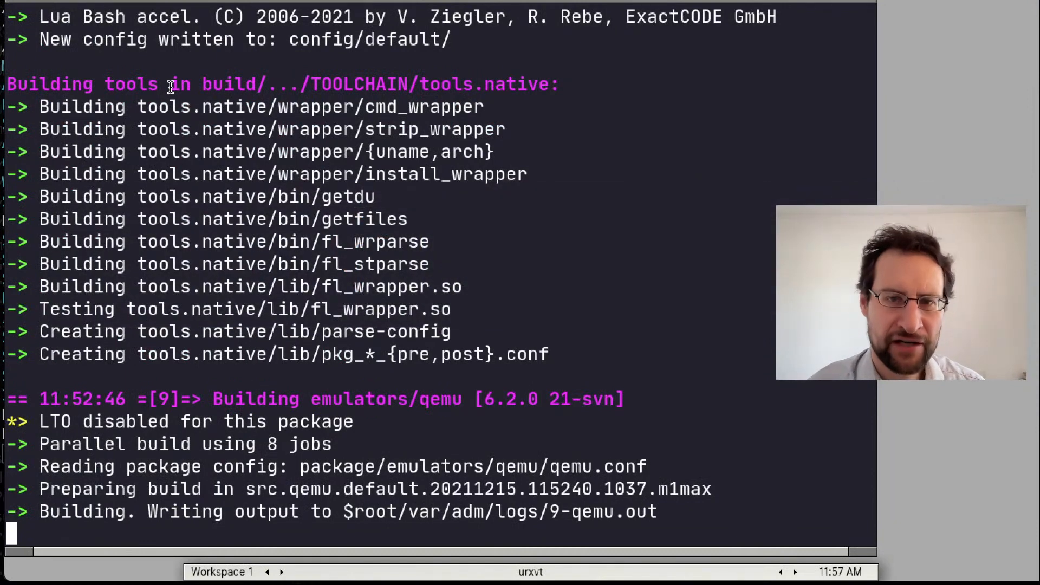
Bring up the desktop menu and dismiss it again.
{"action": "key", "text": "Escape"}
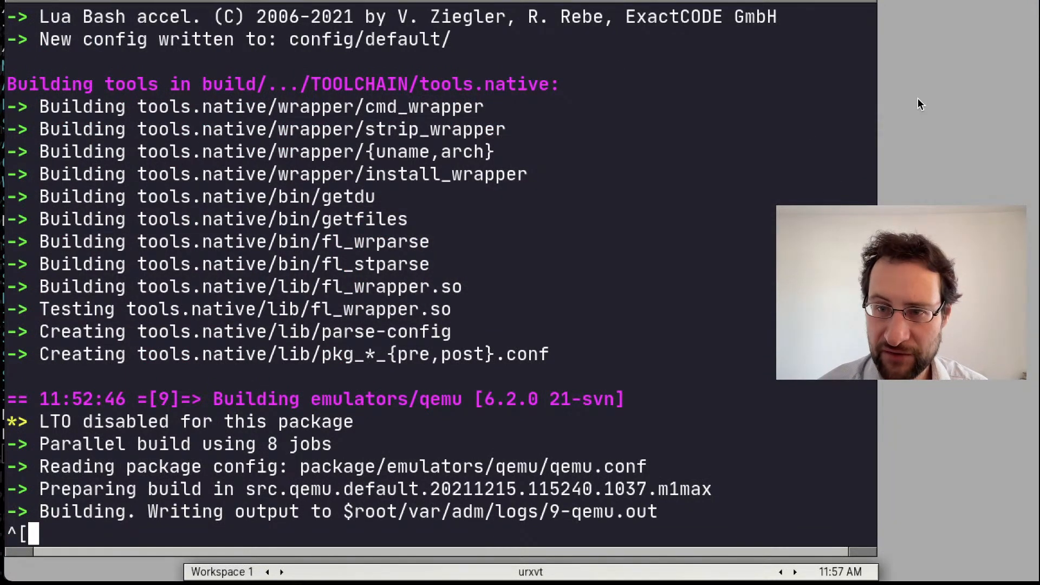
{"action": "right_click", "coordinate": [917, 90]}
{"action": "left_click", "coordinate": [659, 235]}
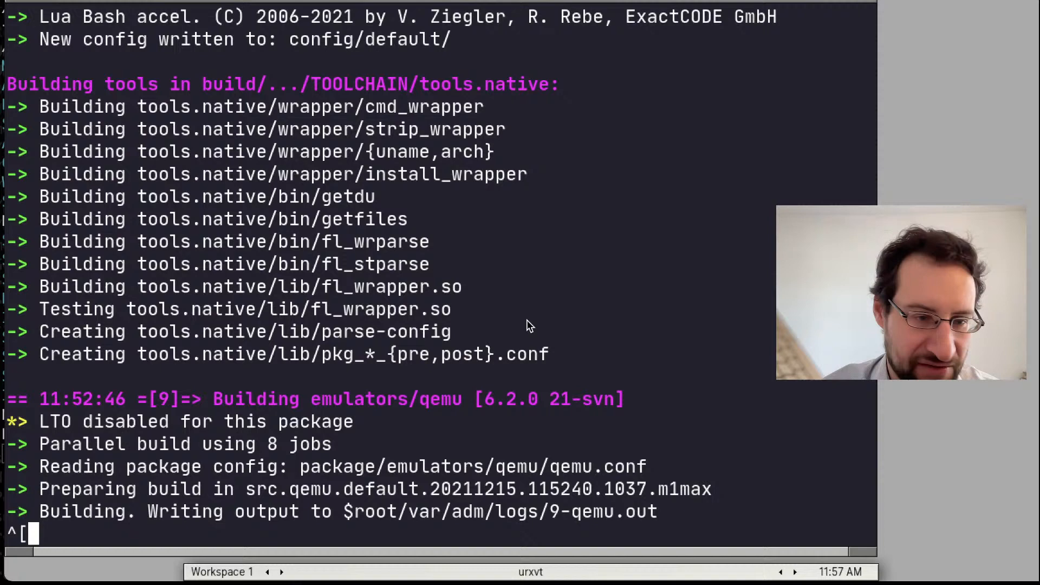
{"action": "type", "text": "^^^"}
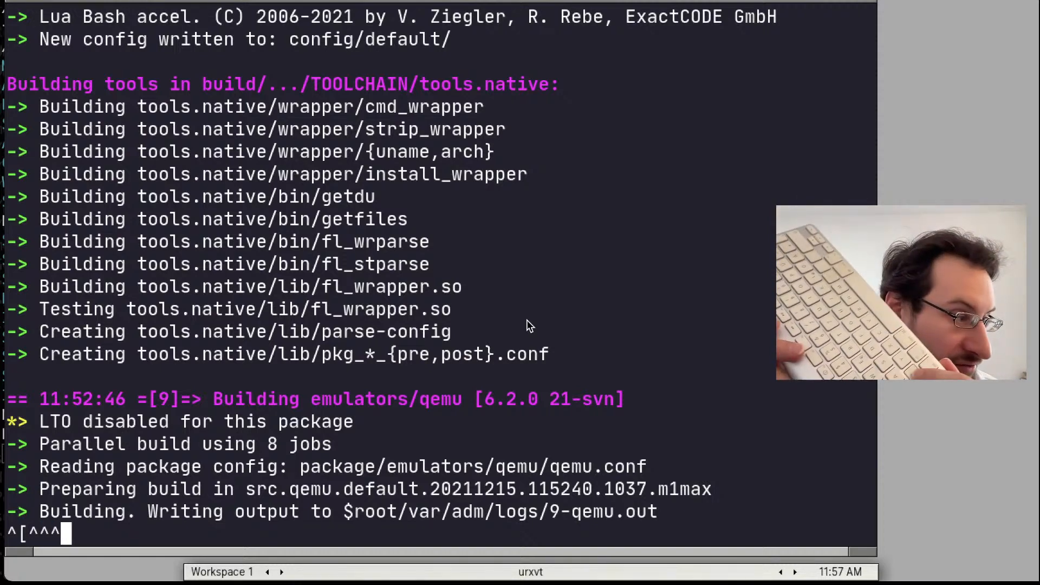
{"action": "type", "text": "^^^^^^^"}
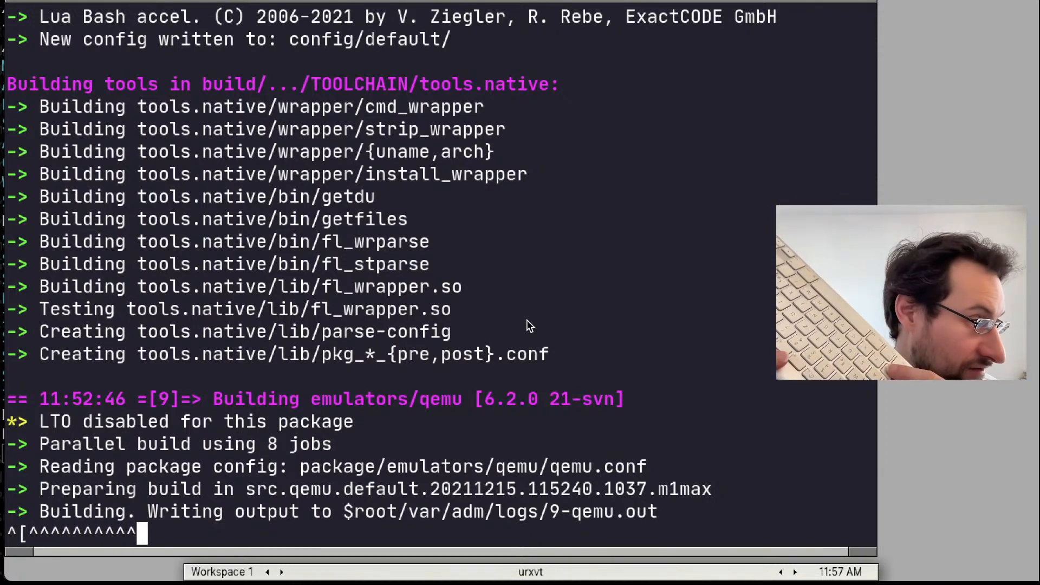
{"action": "type", "text": "^"}
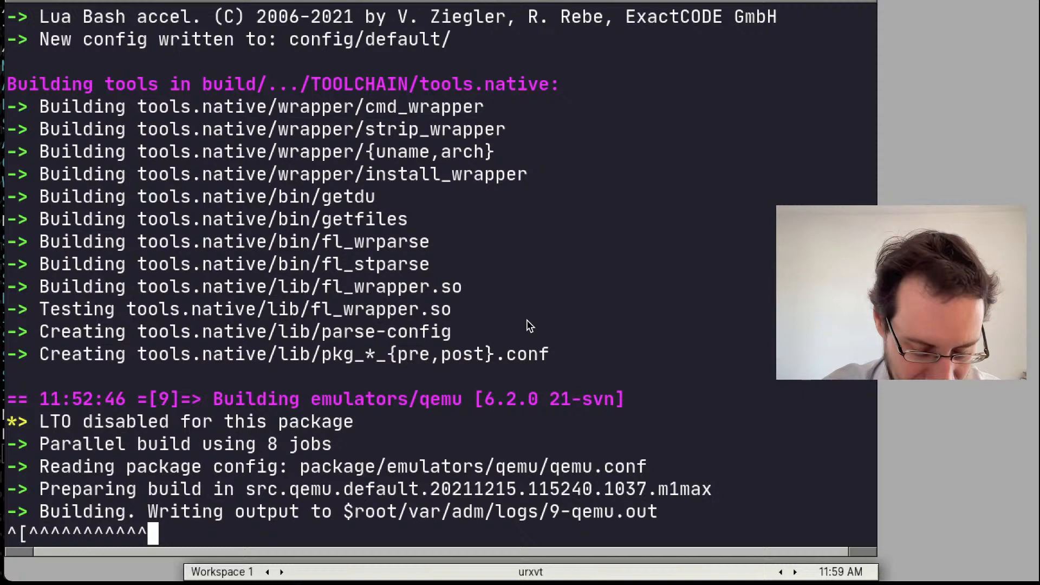
Erase the stray caret characters at the root prompt while the qemu build finishes.
{"action": "key", "text": "BackSpace"}
{"action": "key", "text": "BackSpace"}
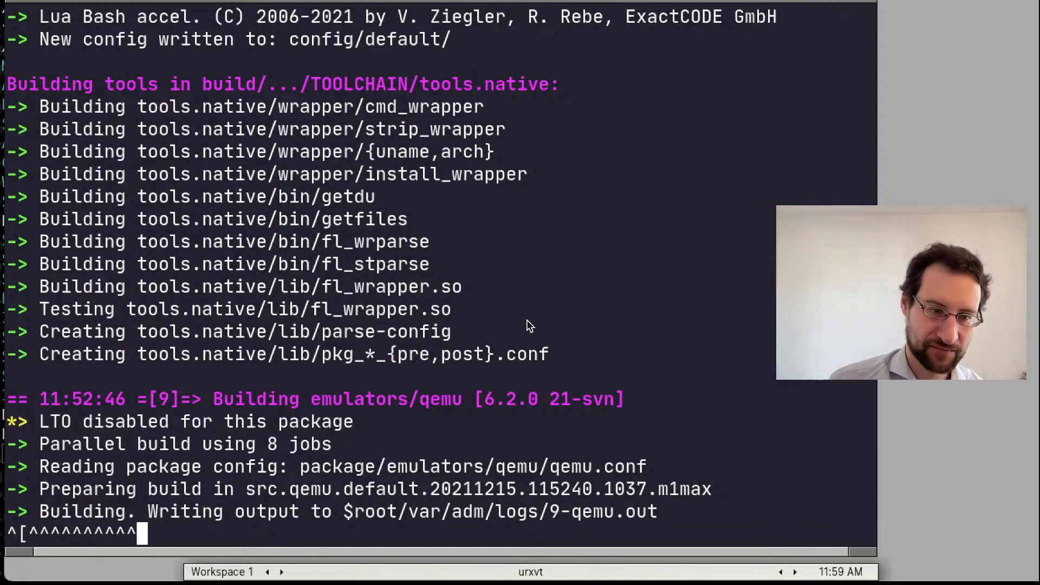
{"action": "key", "text": "BackSpace"}
{"action": "key", "text": "BackSpace"}
{"action": "key", "text": "BackSpace"}
{"action": "key", "text": "BackSpace"}
{"action": "key", "text": "BackSpace"}
{"action": "key", "text": "BackSpace"}
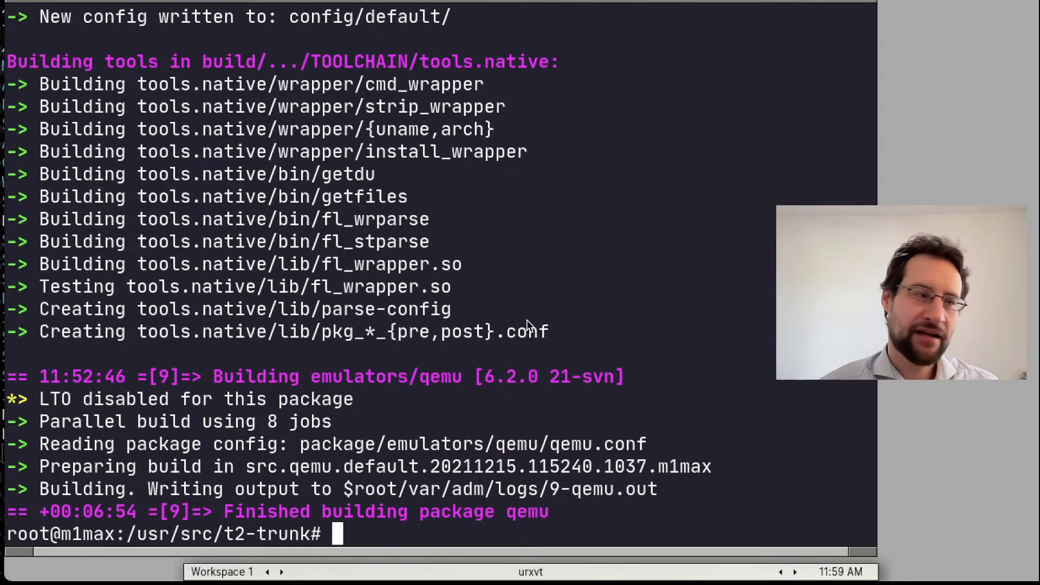
Switch to Safari so the QEMU changelog covers the finished build terminal.
{"action": "key", "text": "super+Tab"}
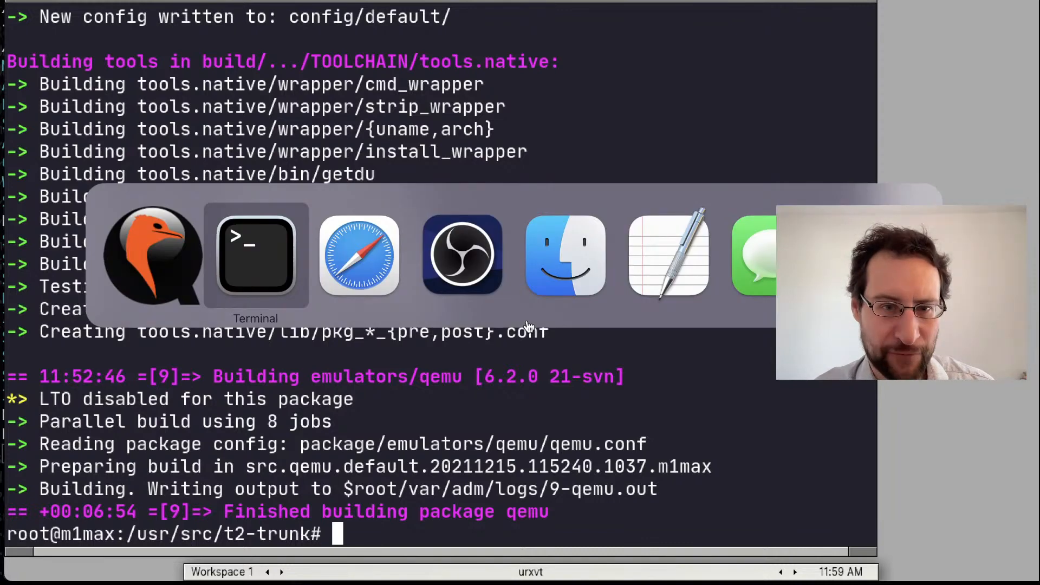
{"action": "key", "text": "super+Tab"}
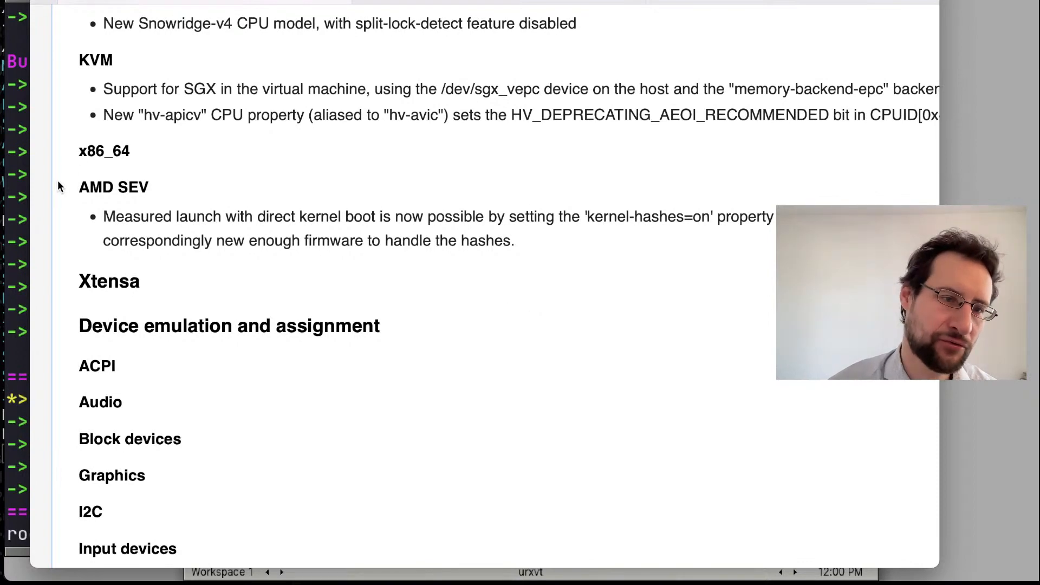
Hide the Safari window so the finished qemu build log and root prompt are visible.
{"action": "left_click", "coordinate": [23, 198]}
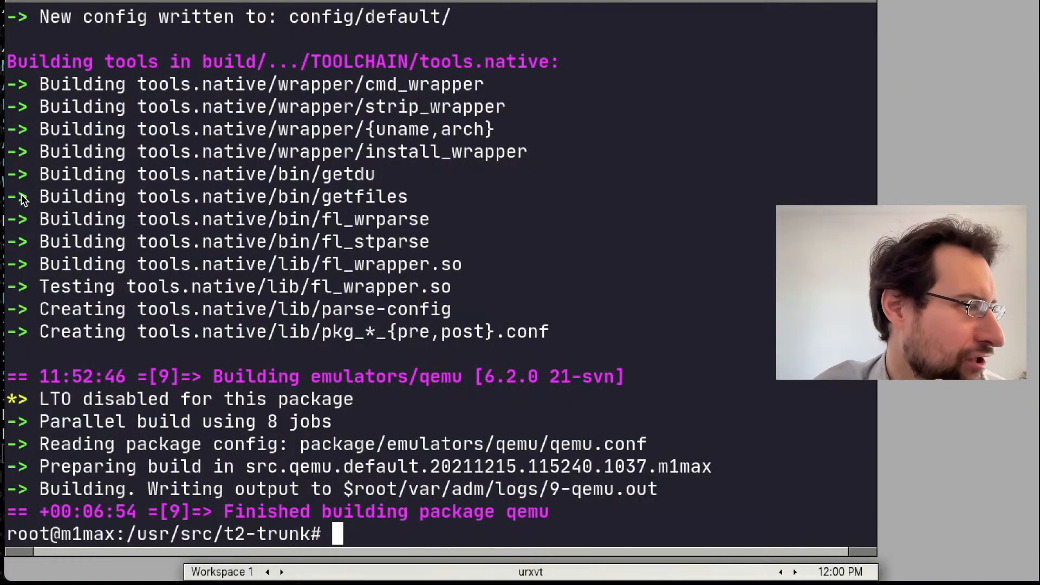